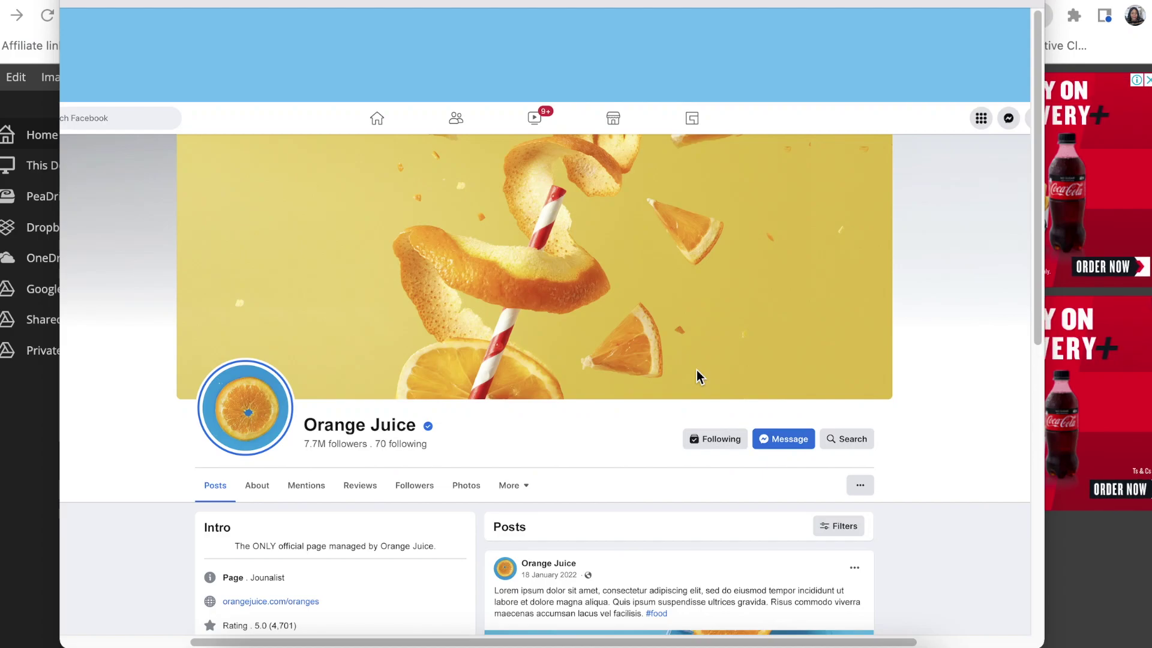
scroll(698, 377, "down", 2)
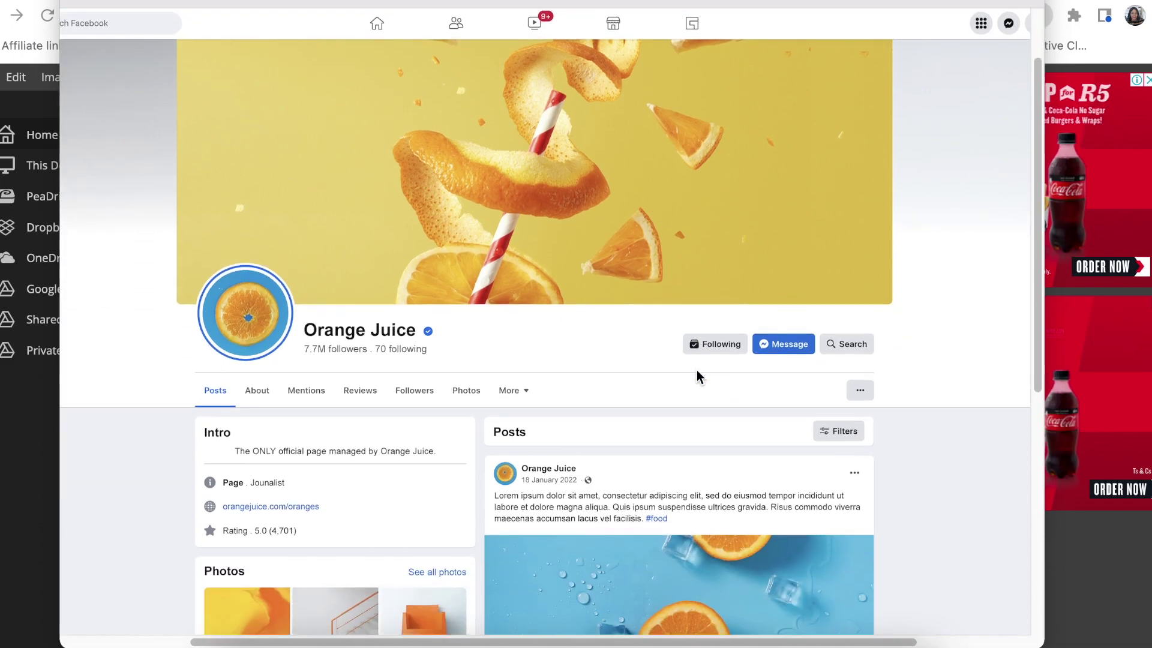
scroll(696, 369, "down", 1)
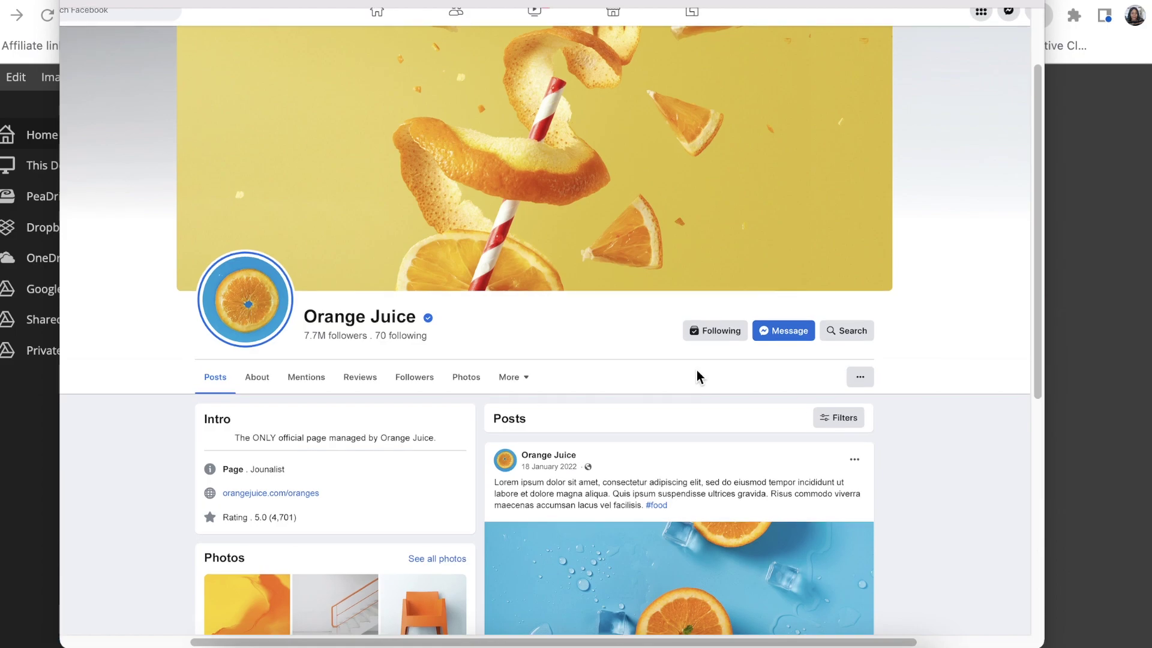
scroll(697, 369, "down", 1)
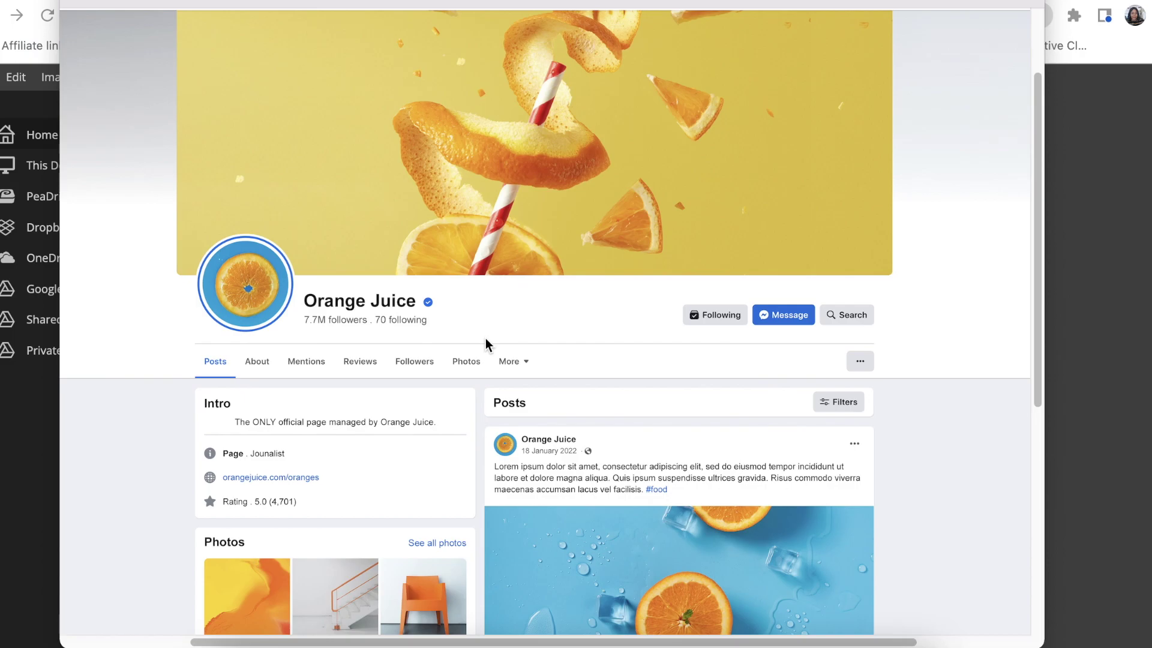
scroll(485, 338, "down", 3)
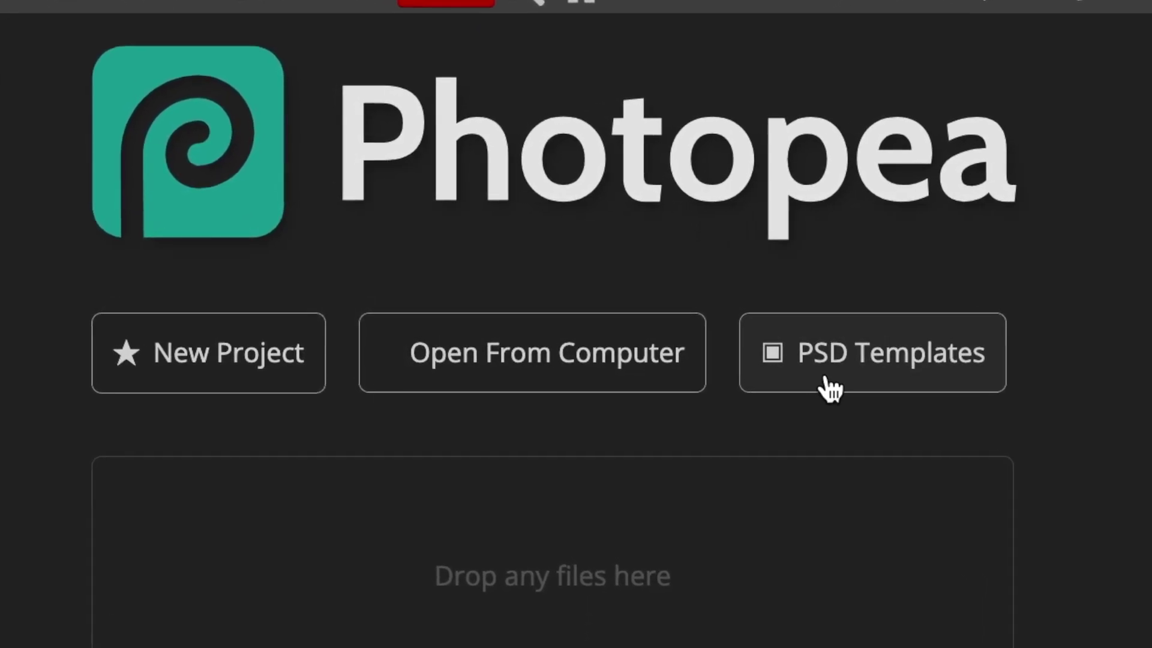
- Open the Facebook Page Mockup file from the computer
left_click(498, 381)
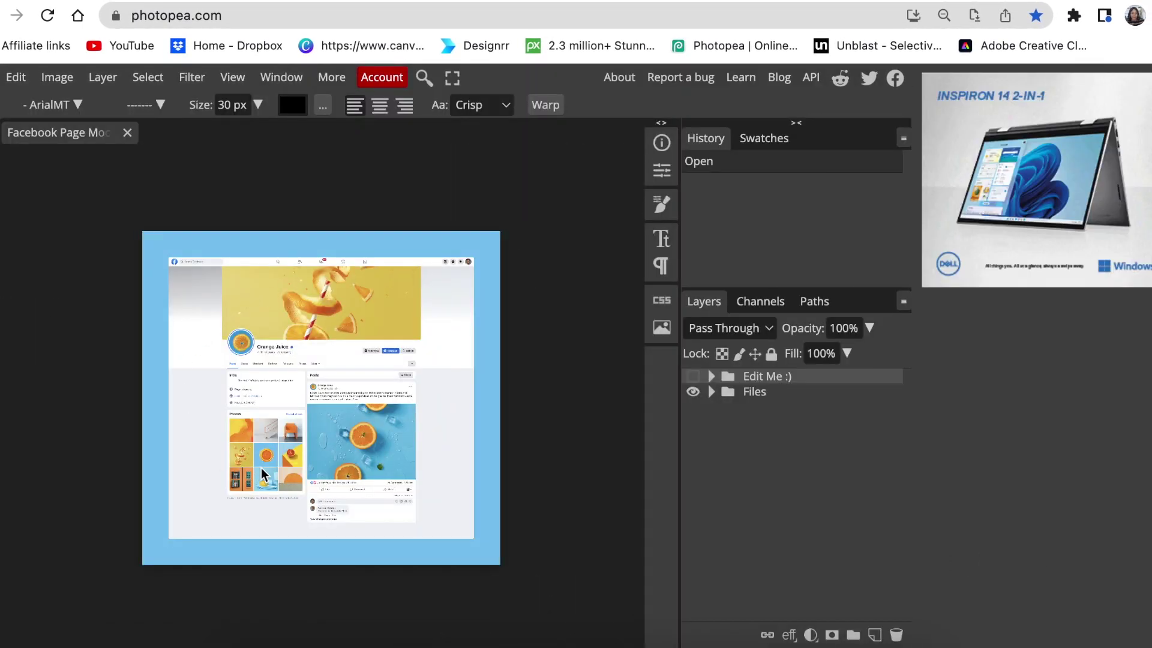
key("super+equal")
key("super+equal")
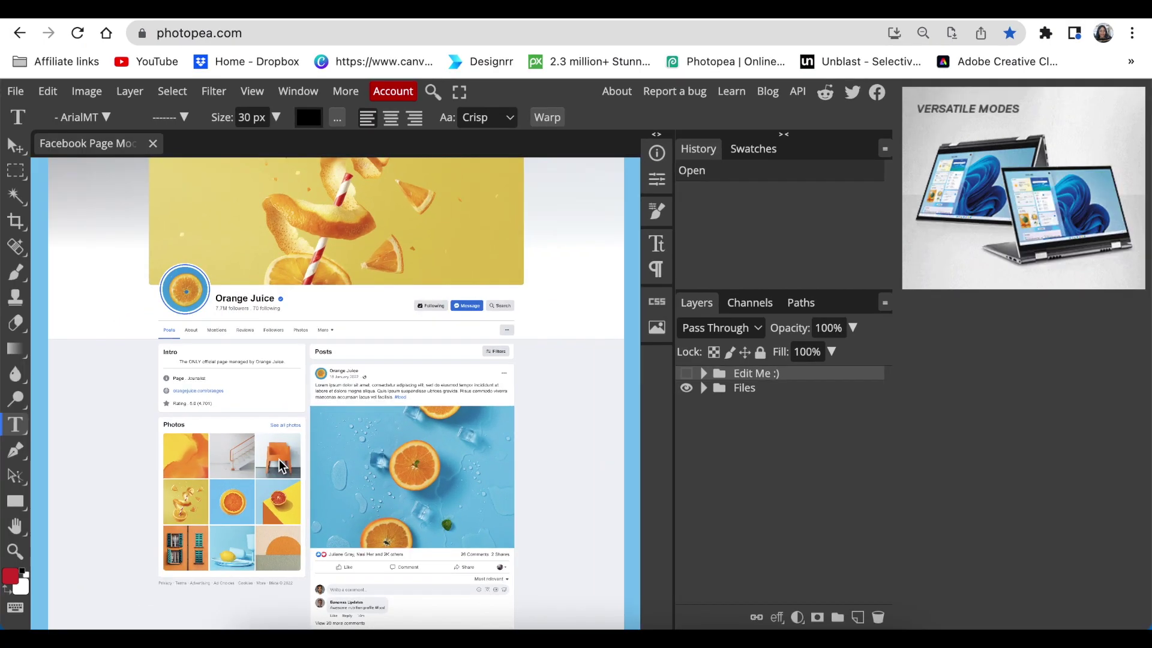
scroll(271, 414, "up", 5)
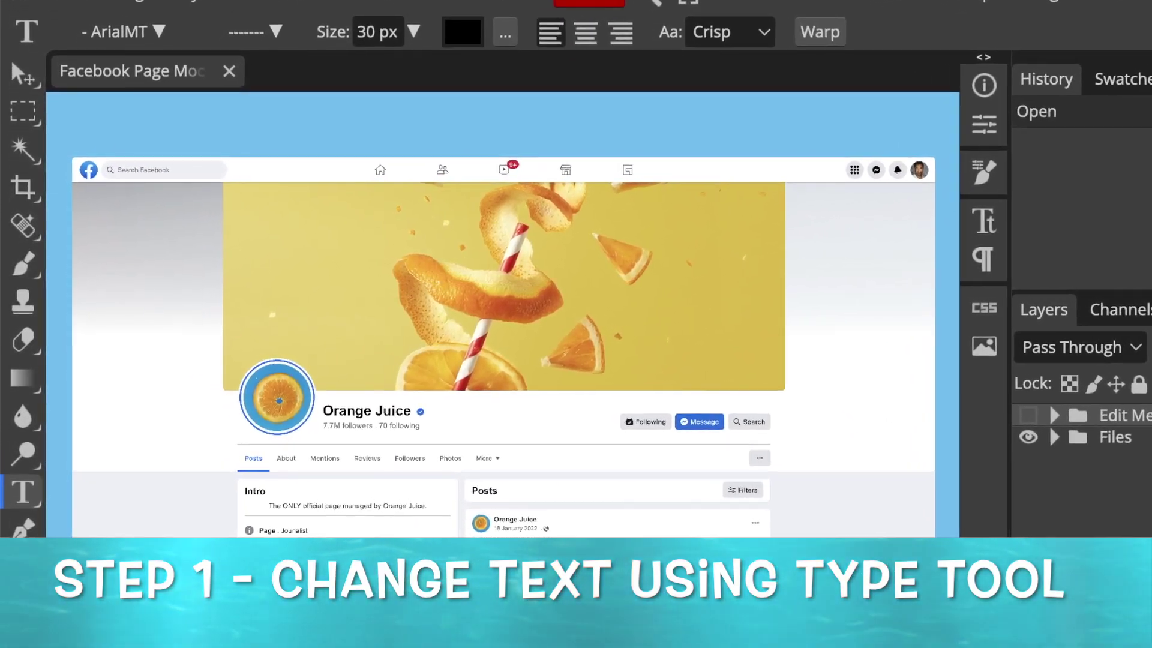
scroll(492, 359, "down", 5)
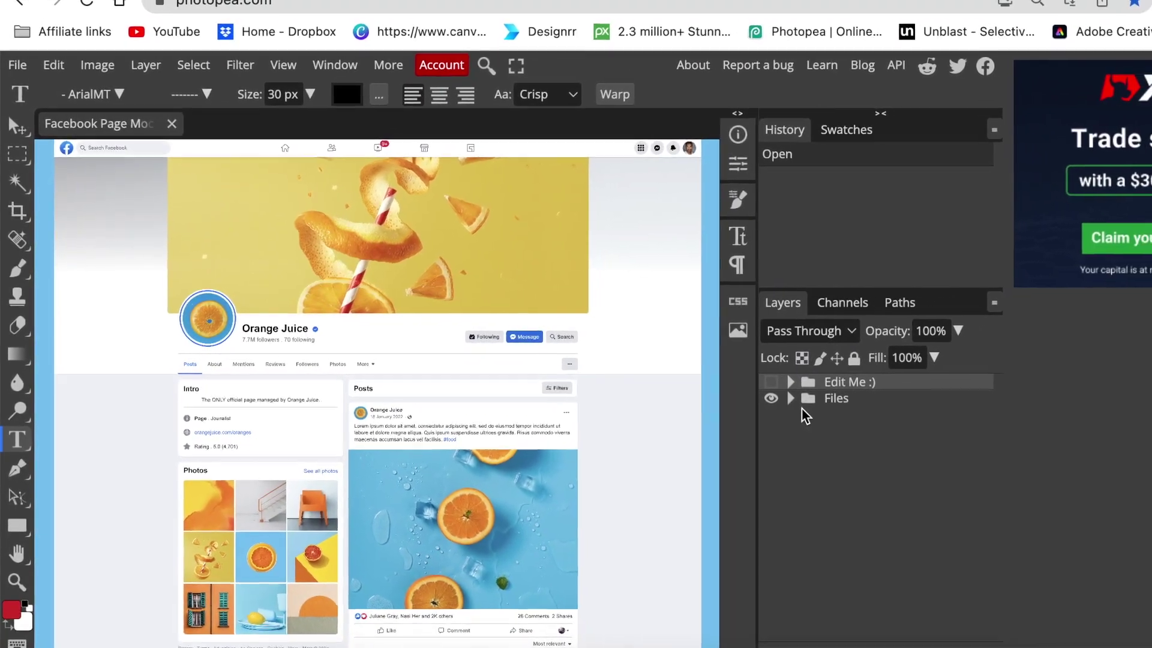
scroll(545, 316, "down", 3)
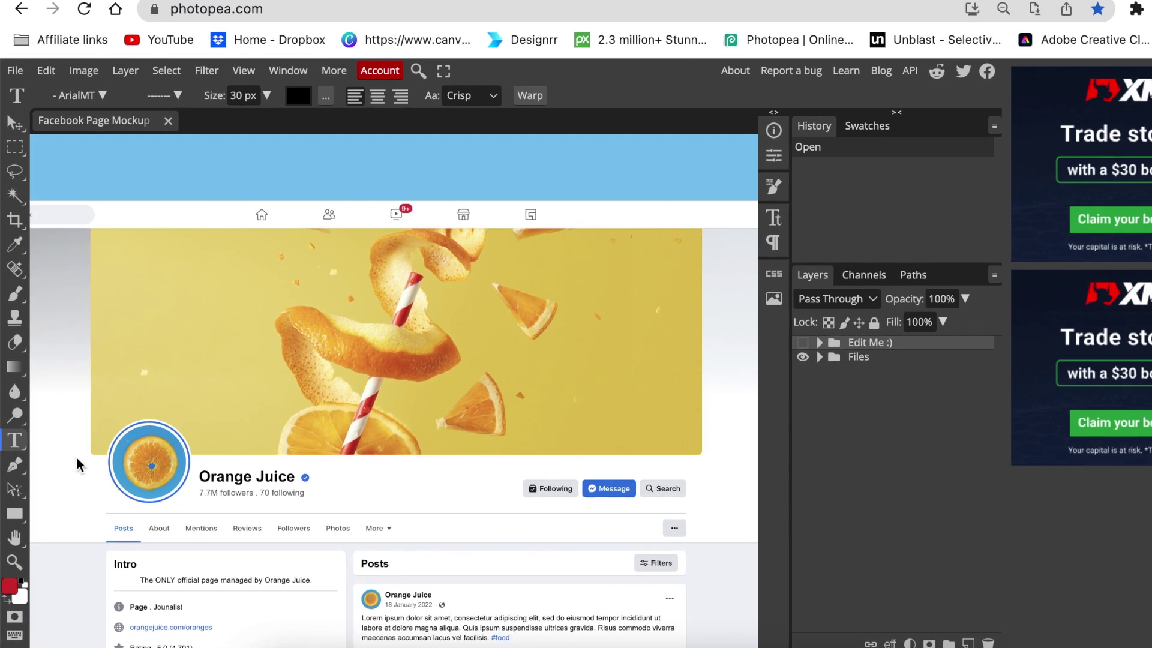
- Use the Type Tool to change the page name under the cover photo to "Online Chitha"
right_click(15, 439)
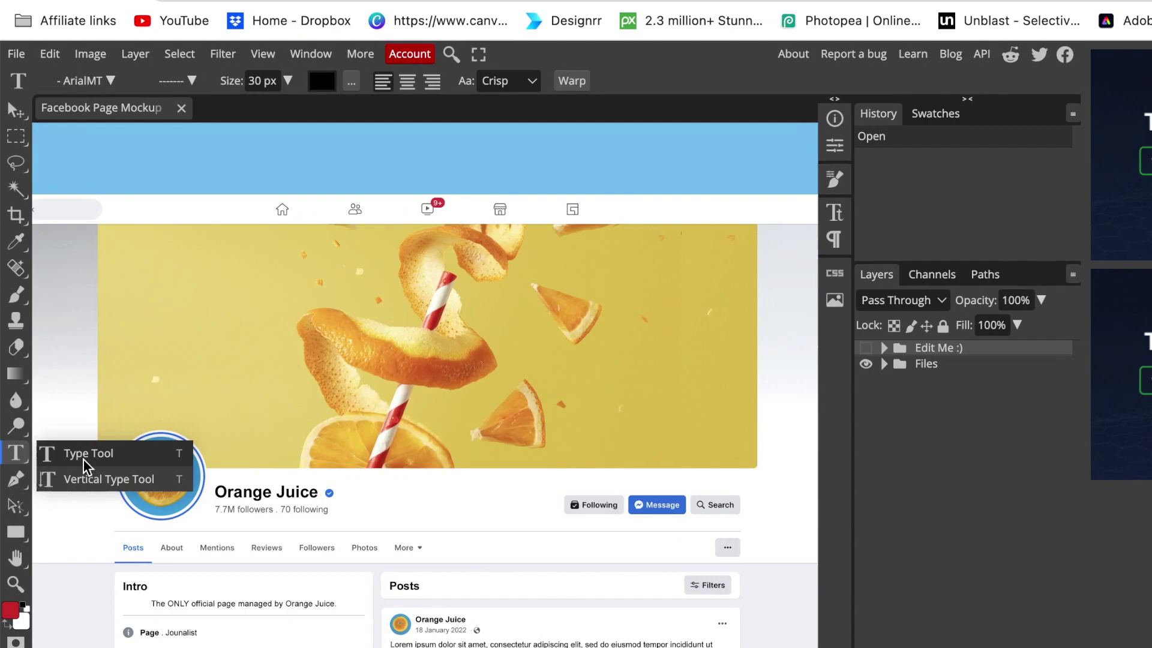
left_click(83, 456)
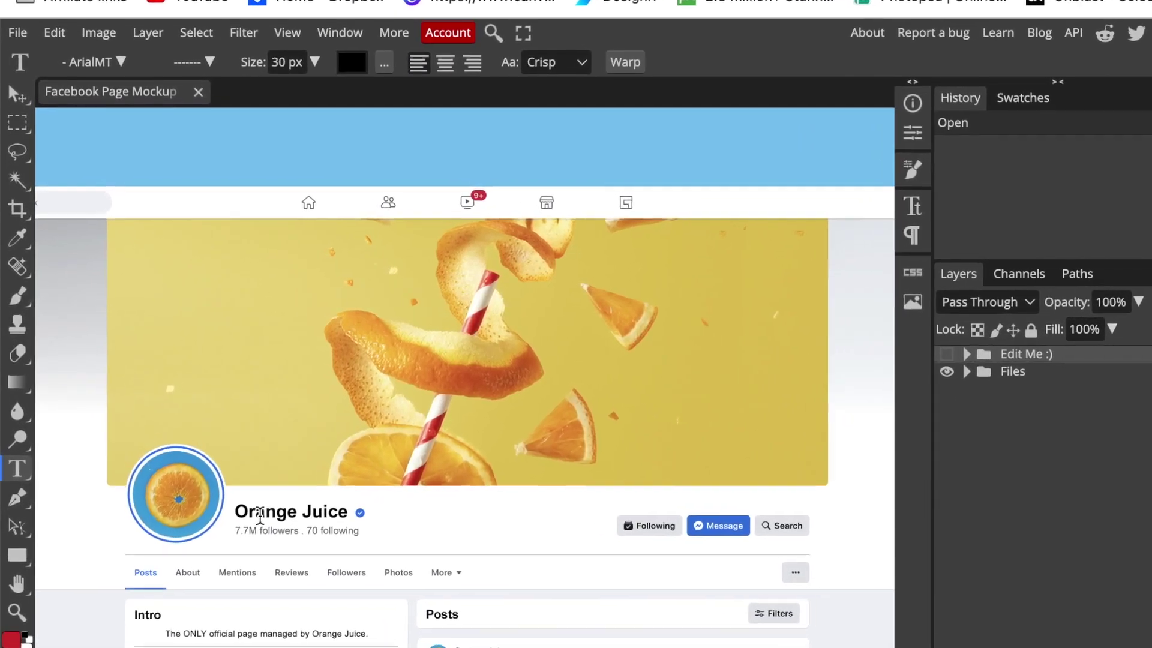
left_click(264, 513)
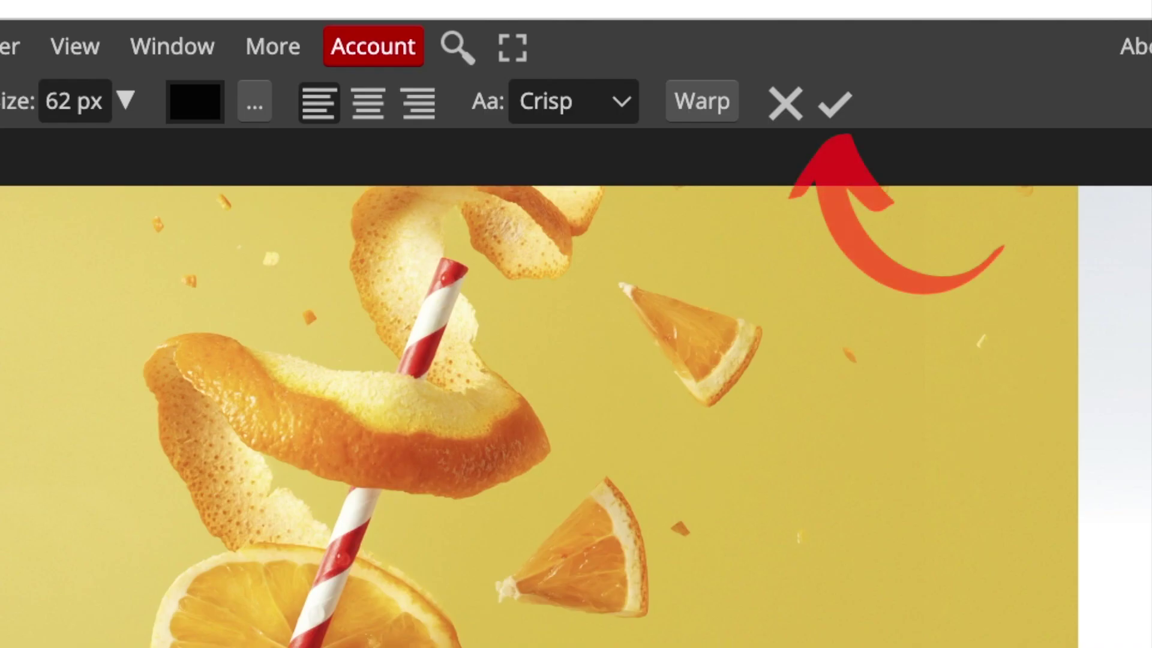
left_click(872, 8)
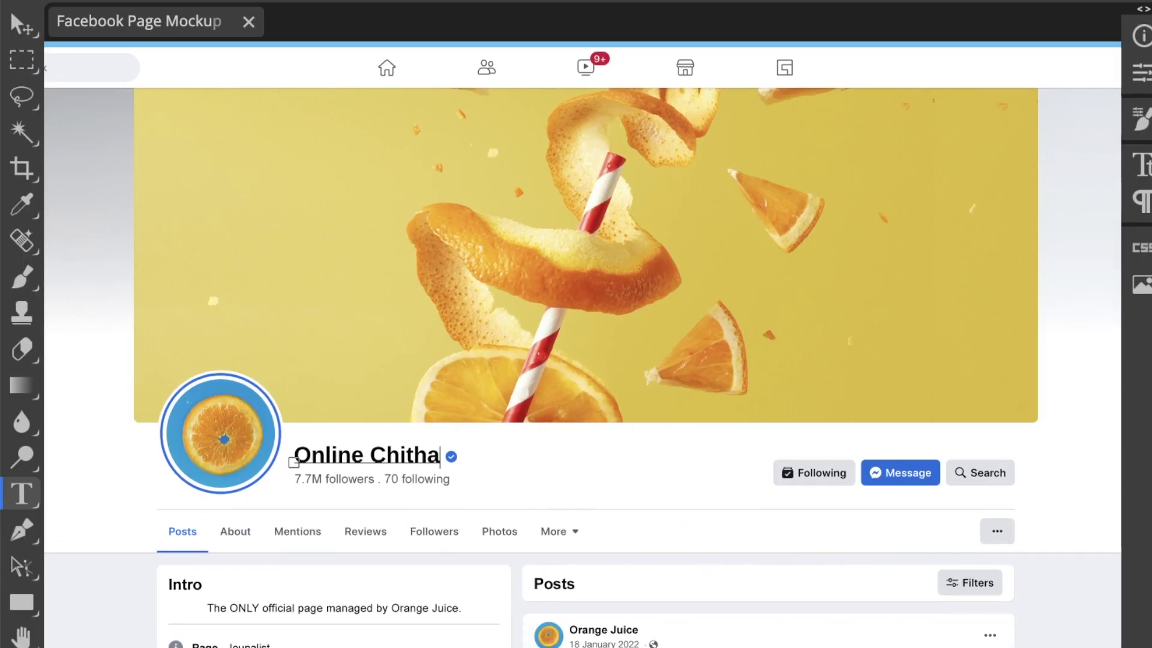
- Change the Intro description to "The ONLY official page managed by Online Chitha."
scroll(411, 560, "down", 2)
left_click(240, 551)
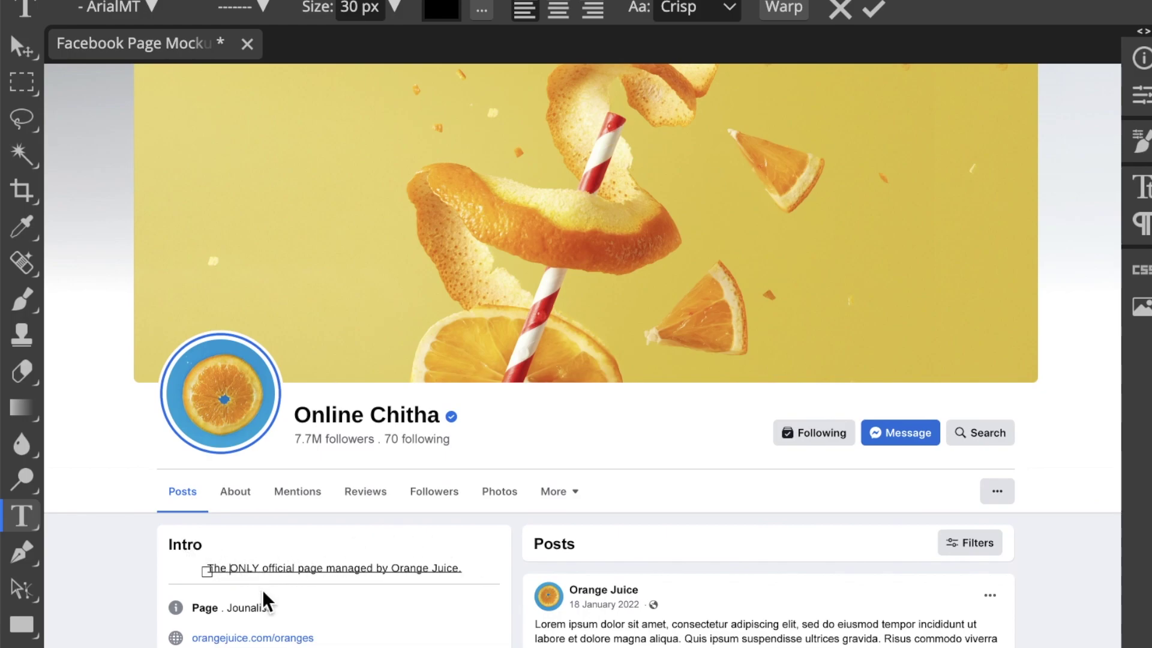
scroll(358, 635, "down", 3)
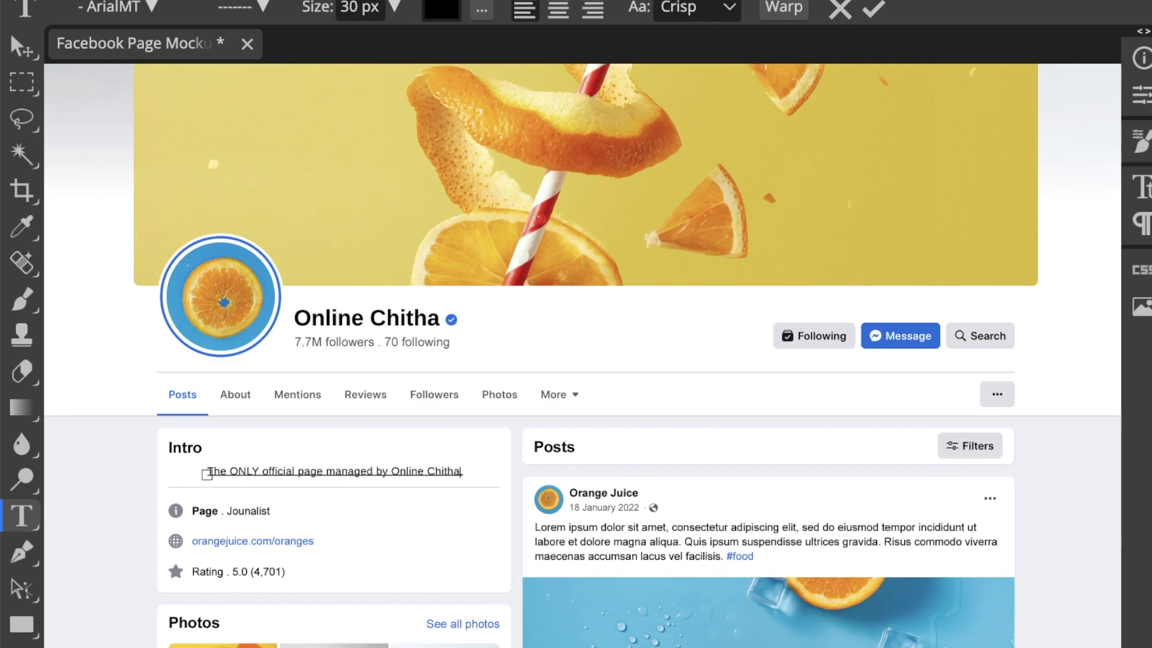
left_click(874, 9)
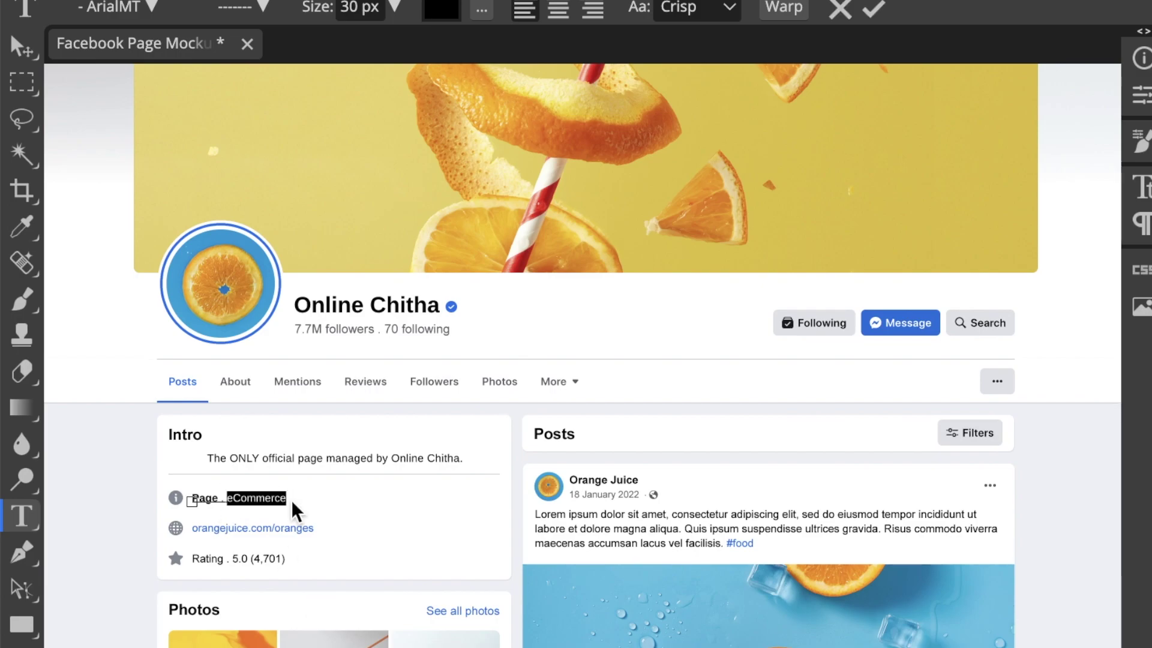
- Set the Intro's page category to eCommerce and its website to onlinechitha.company.site
key("Escape")
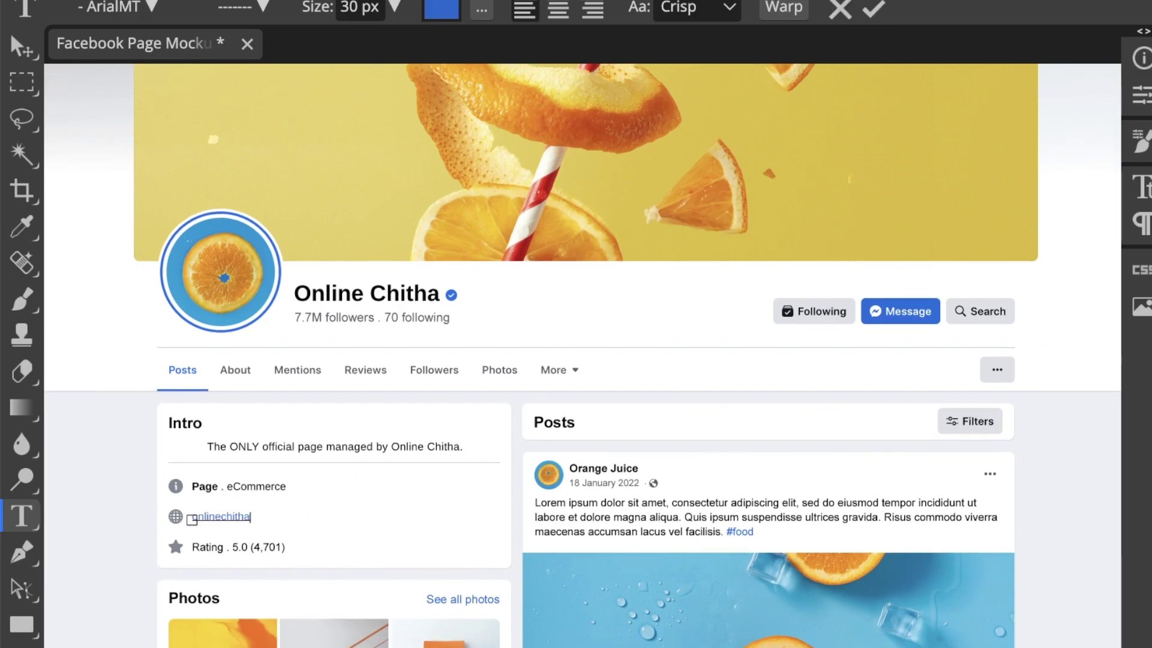
type("pany.site")
scroll(972, 484, "down", 3)
scroll(661, 226, "up", 1)
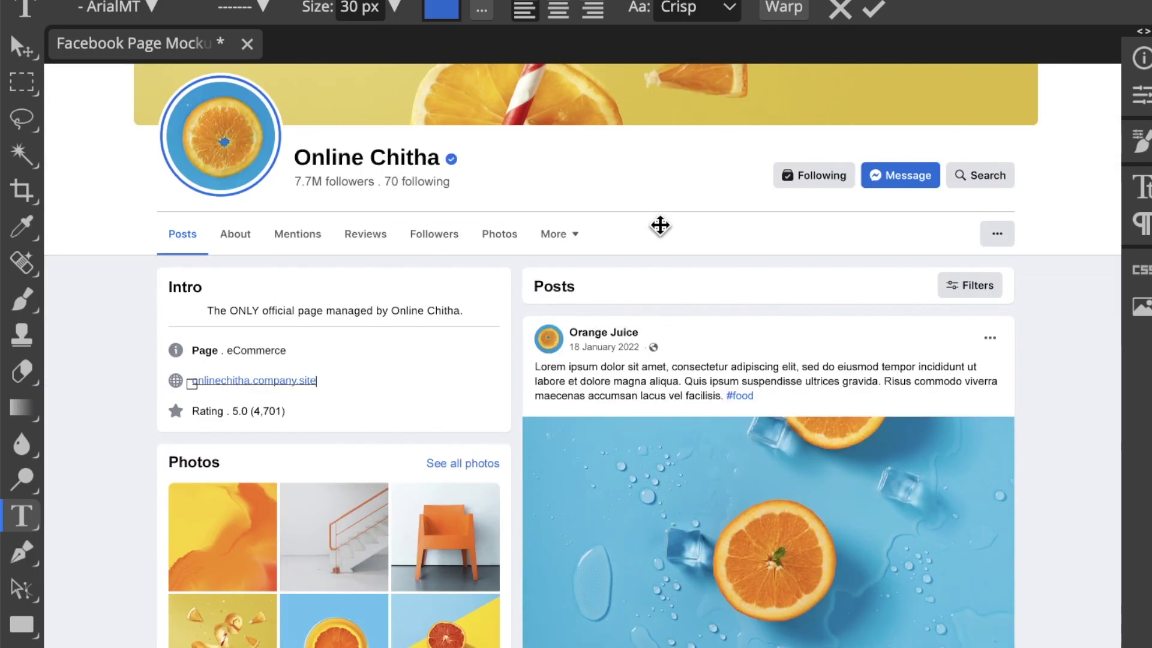
- Change the post's author name to "Online Chitha" and the month in its date to October
left_click(605, 332)
type("Online Chitha")
double_click(588, 347)
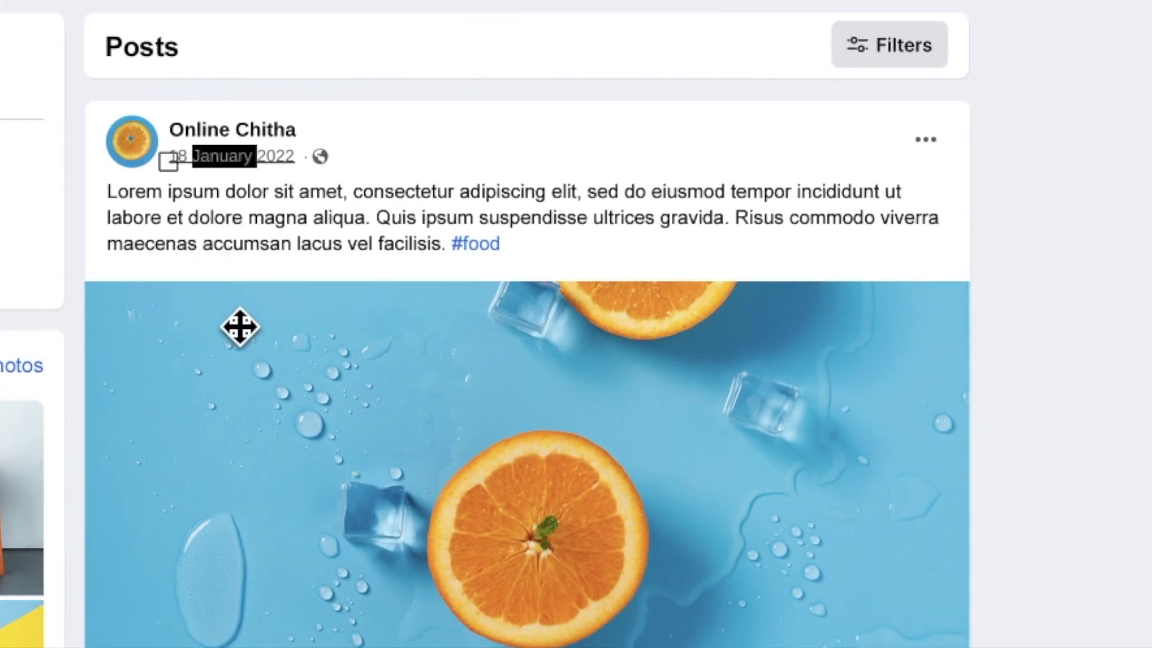
type("October")
- Replace the post's placeholder text with "Previously loved items at amazing prices." and "Bringing Dubai or Chitha, Online." on separate lines before the hashtag
left_click(556, 381)
key("ctrl+a")
key("BackSpace")
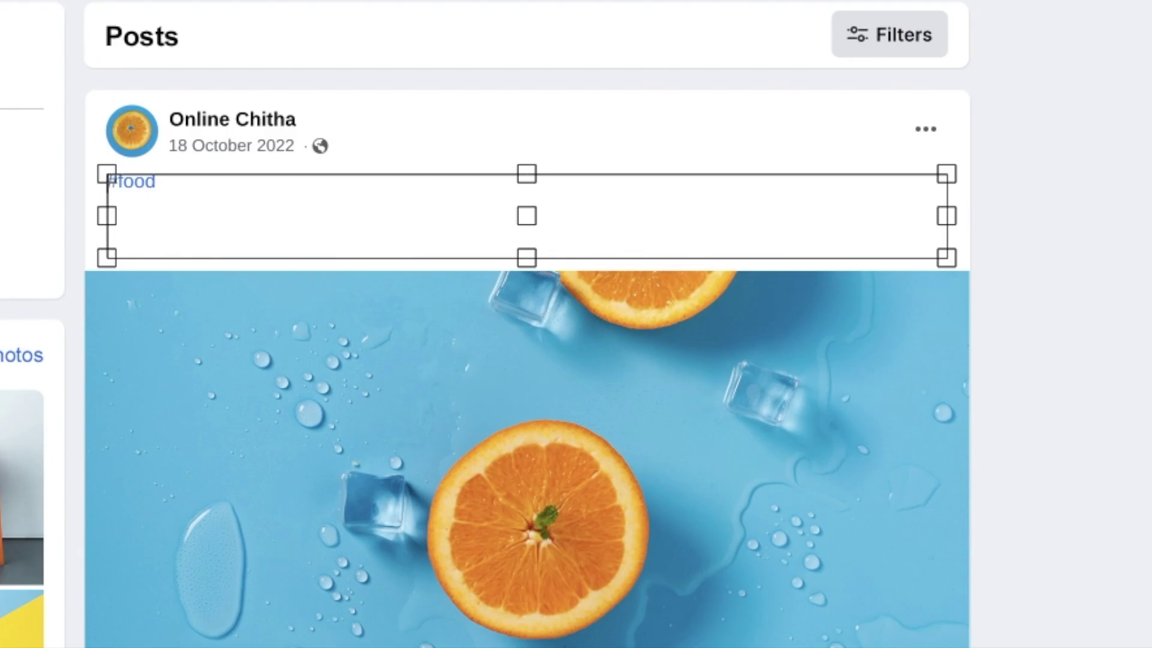
type("Previously loved items at amazing prices.  Bringing Dubai or Chitha, Online.")
- Recolour the new post sentences black and change the hashtag to #onlinestore
key("ctrl+shift+Home")
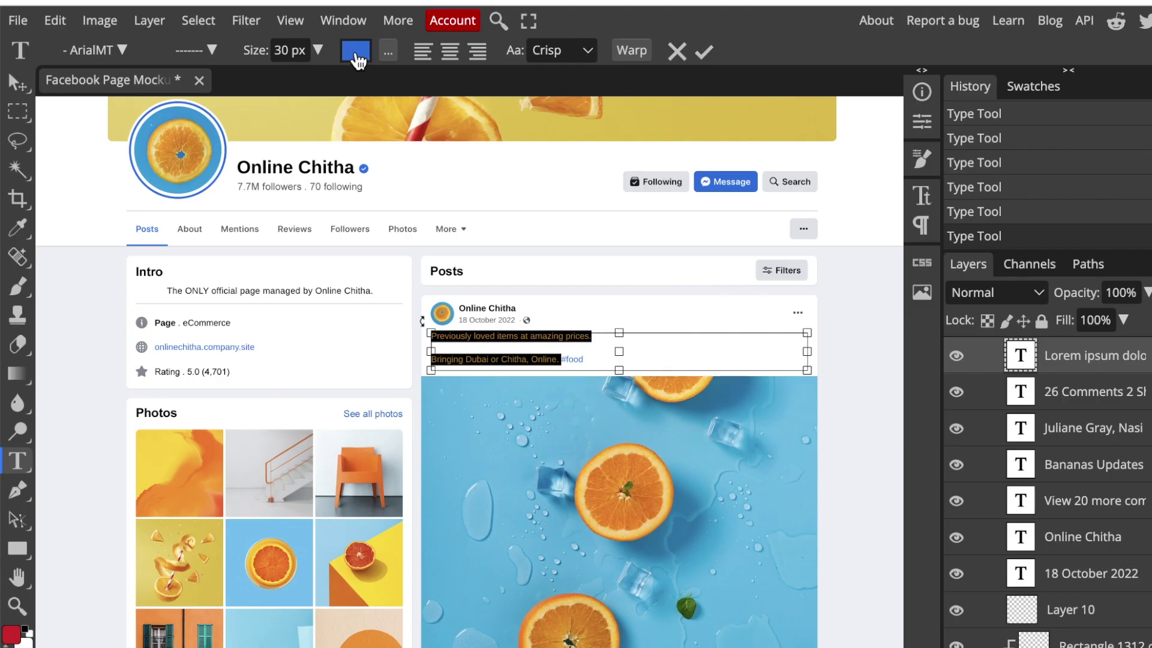
left_click(356, 53)
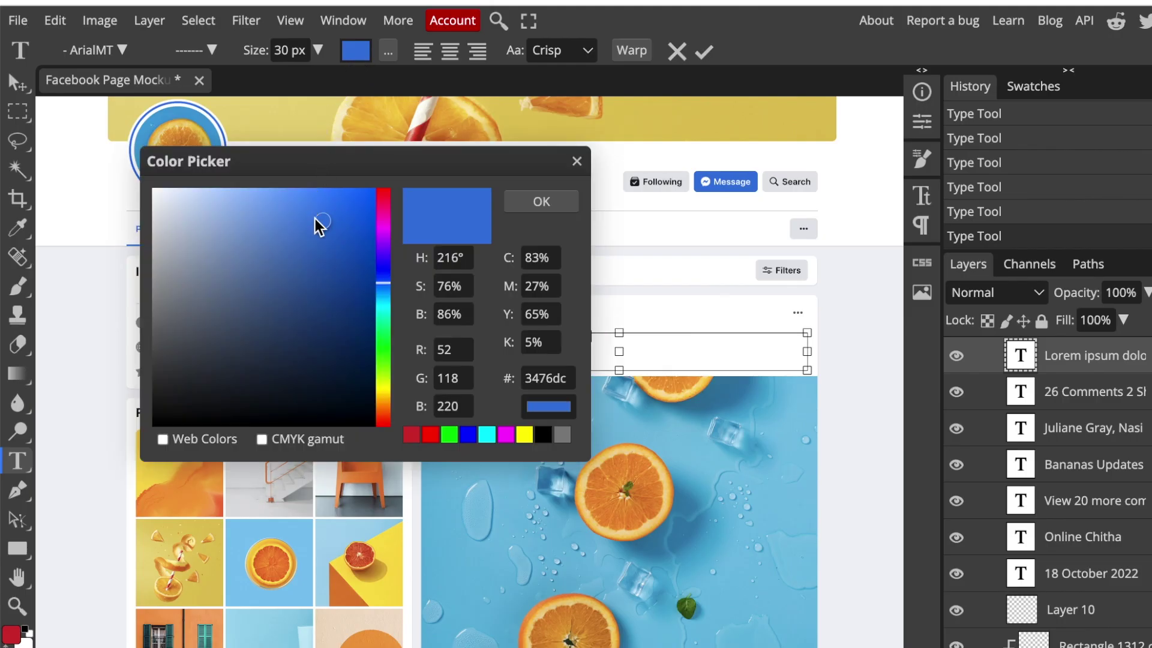
left_click_drag(322, 226, 257, 457)
left_click_drag(375, 447, 385, 442)
key("Escape")
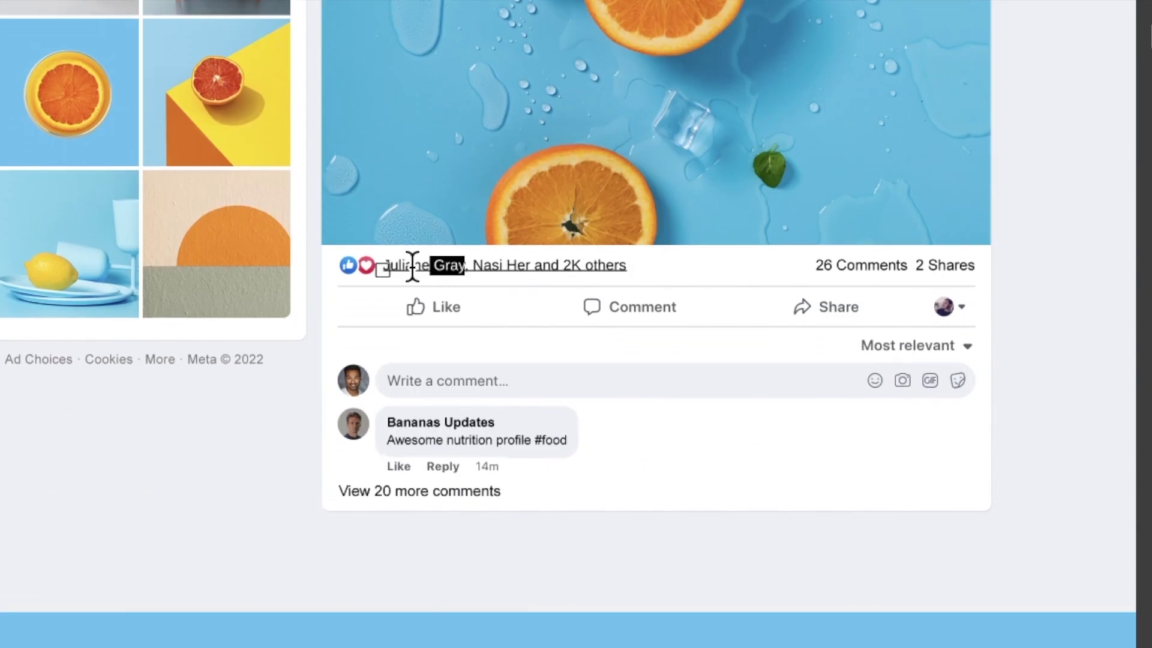
- Replace the first person in the reactions line and the commenter with a new full name, and set the comment to "Awesome clothing #onlinechitha"
left_click_drag(412, 266, 385, 266)
key("BackSpace")
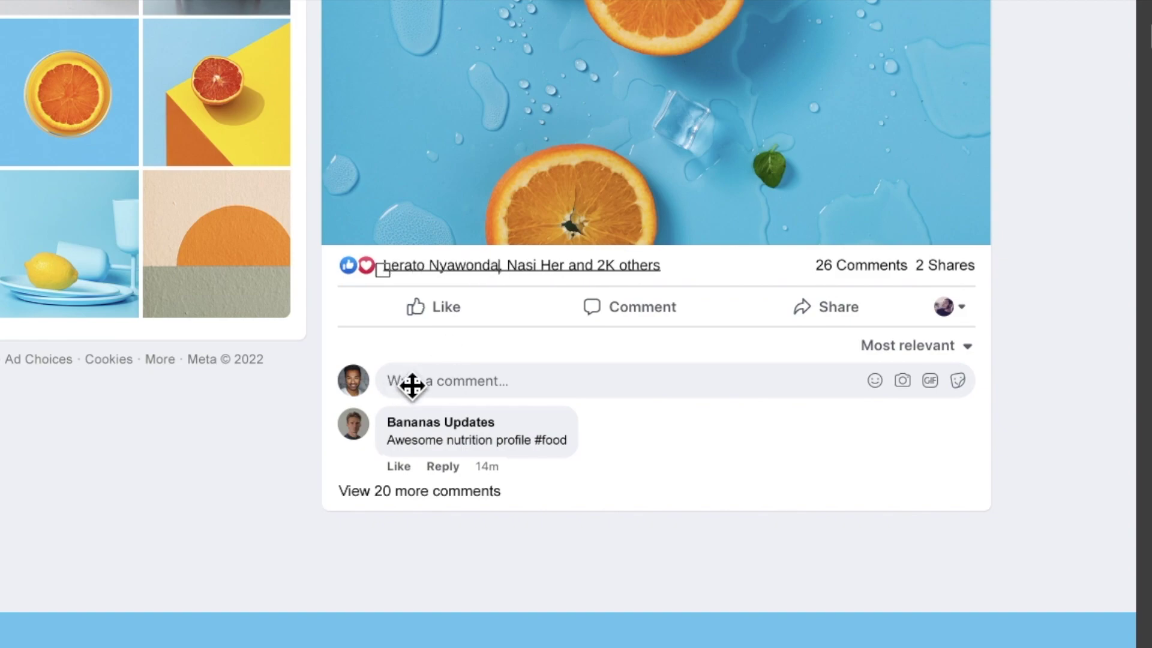
type("clothing #onlinechitha")
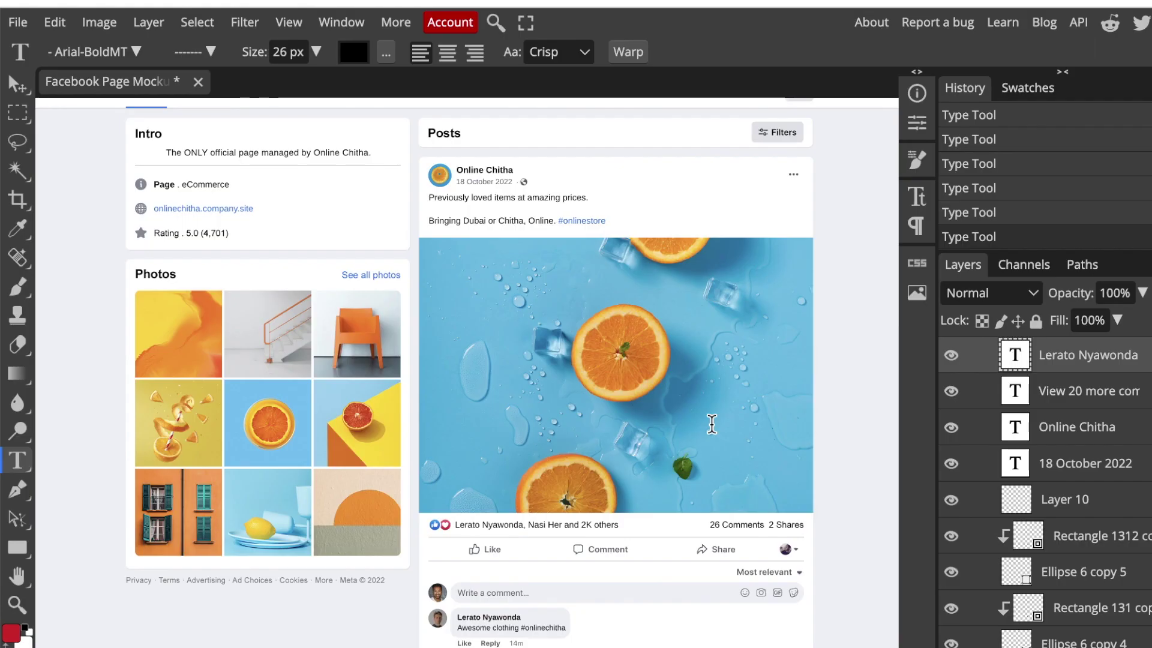
- Review the edited page name, Intro and post texts across the mockup
scroll(837, 72, "up", 5)
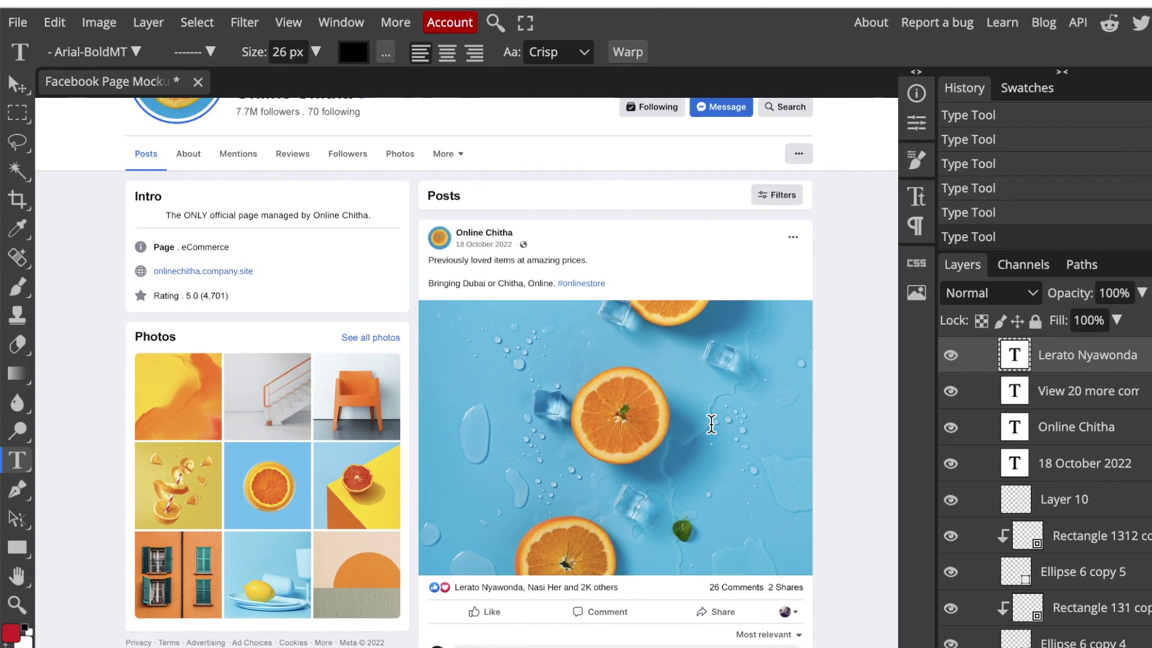
scroll(710, 423, "up", 1)
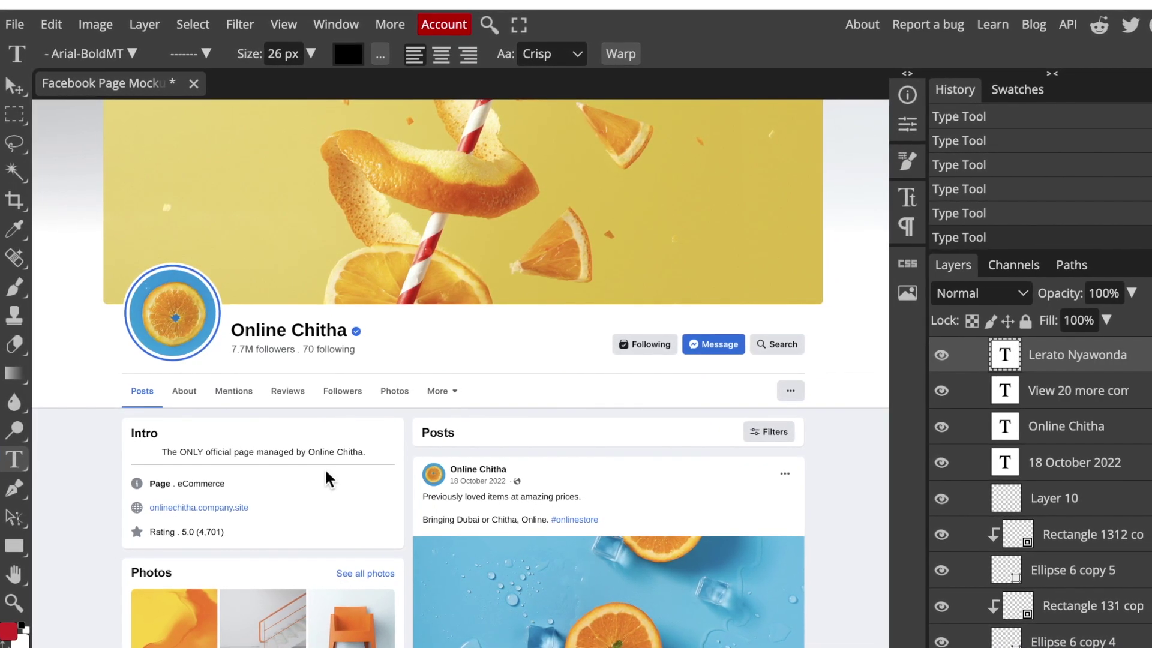
scroll(325, 474, "down", 3)
scroll(456, 438, "down", 1)
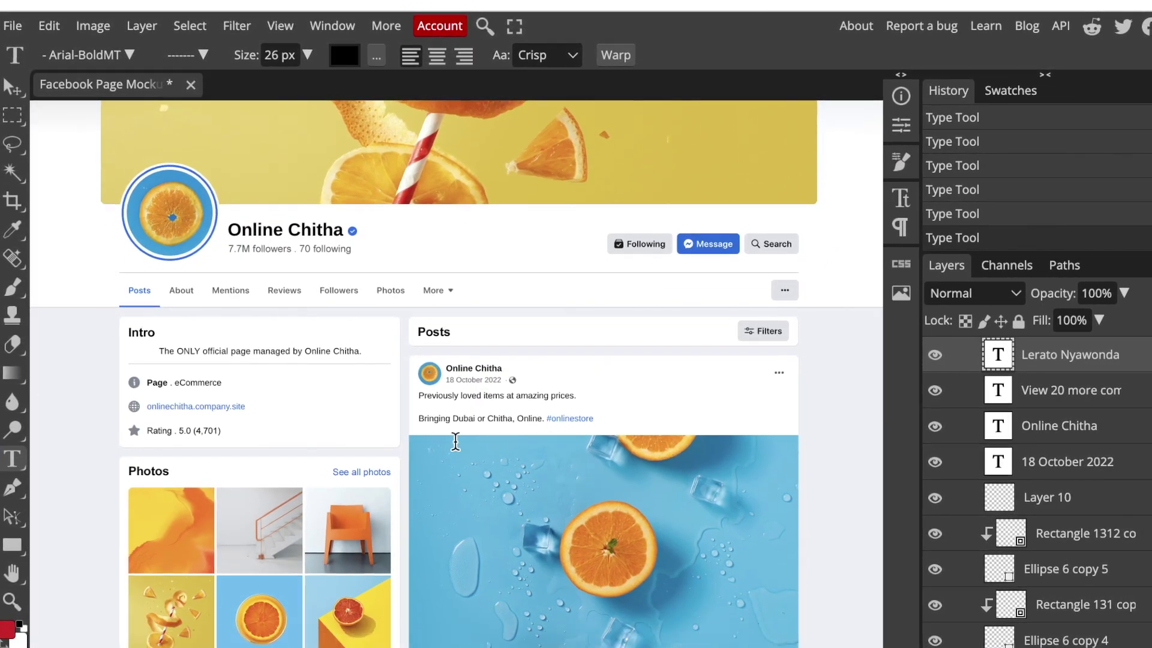
scroll(454, 441, "down", 1)
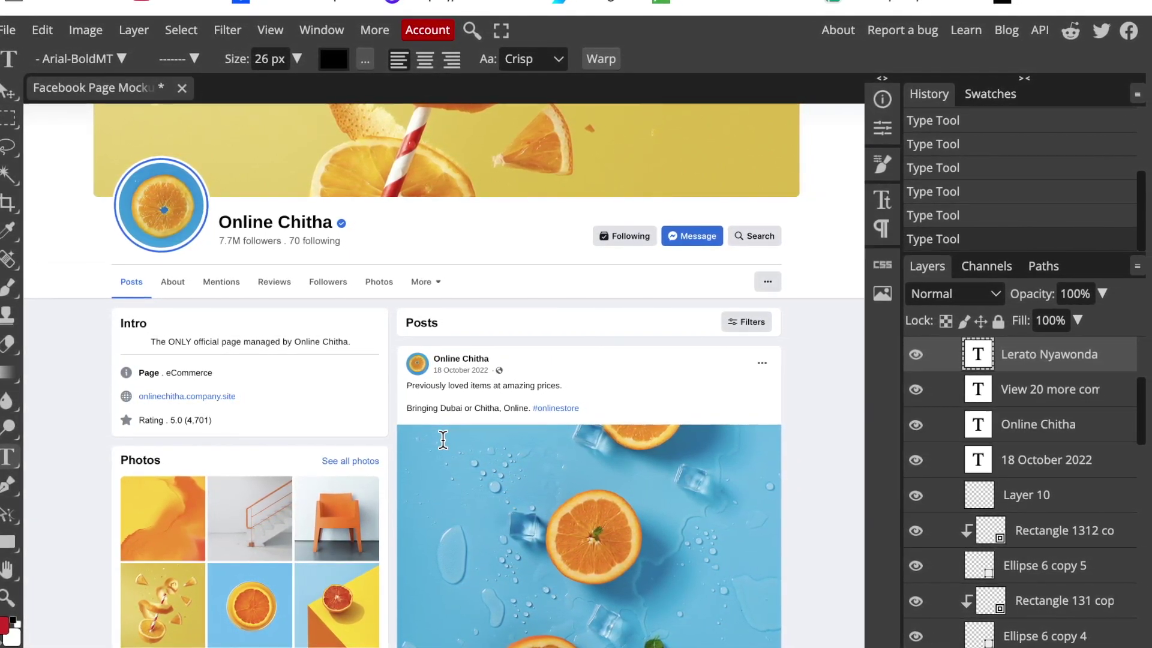
scroll(444, 438, "up", 5)
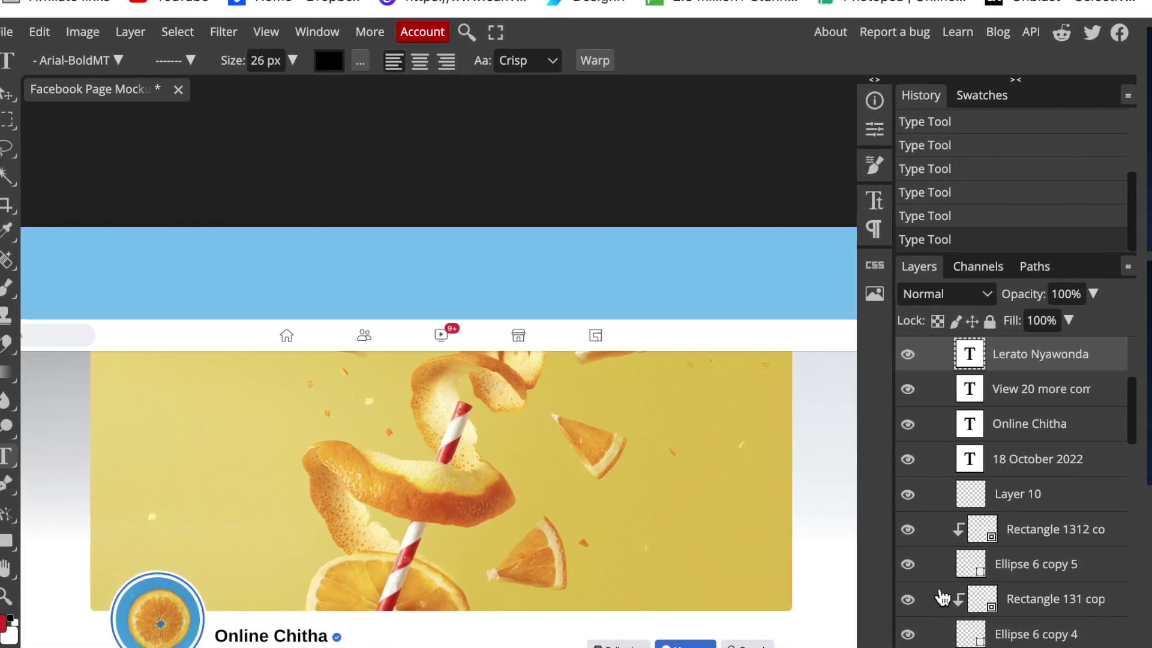
scroll(494, 431, "down", 5)
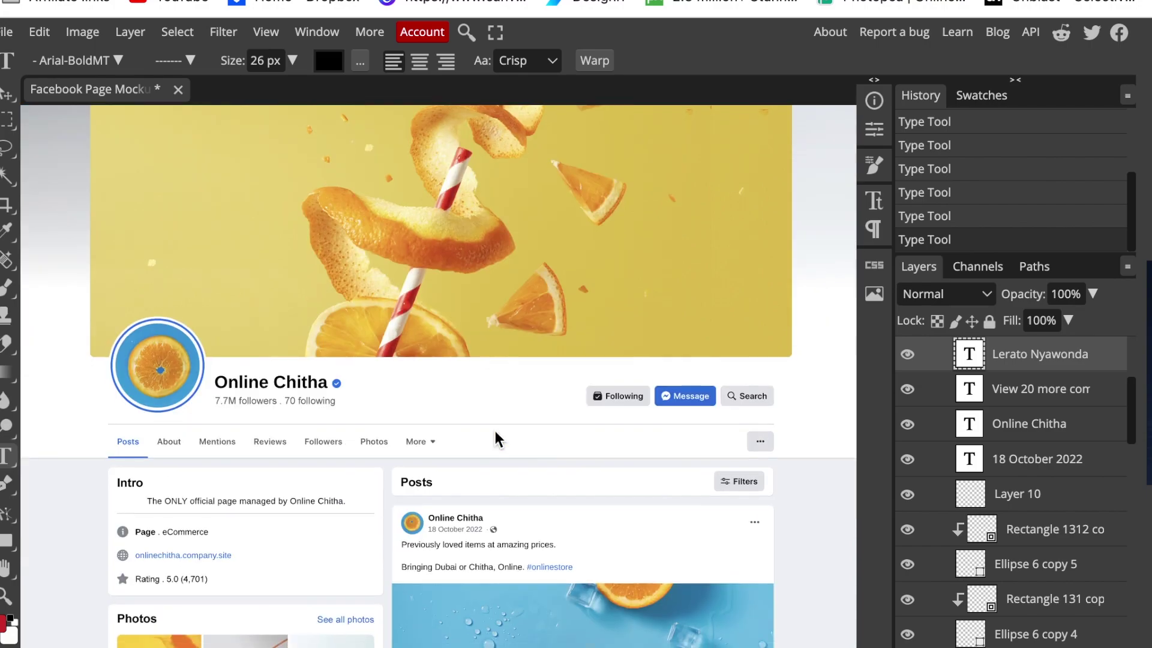
scroll(495, 431, "down", 1)
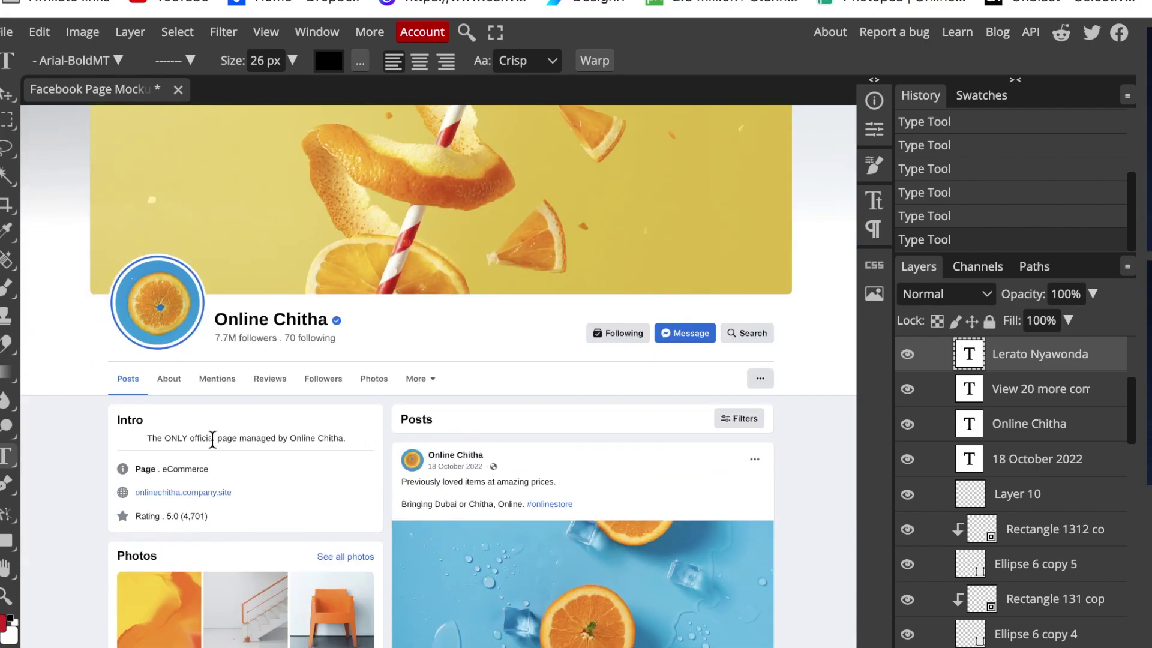
- Collapse the Post and Files layer groups so only the top-level groups are listed
left_click(212, 438)
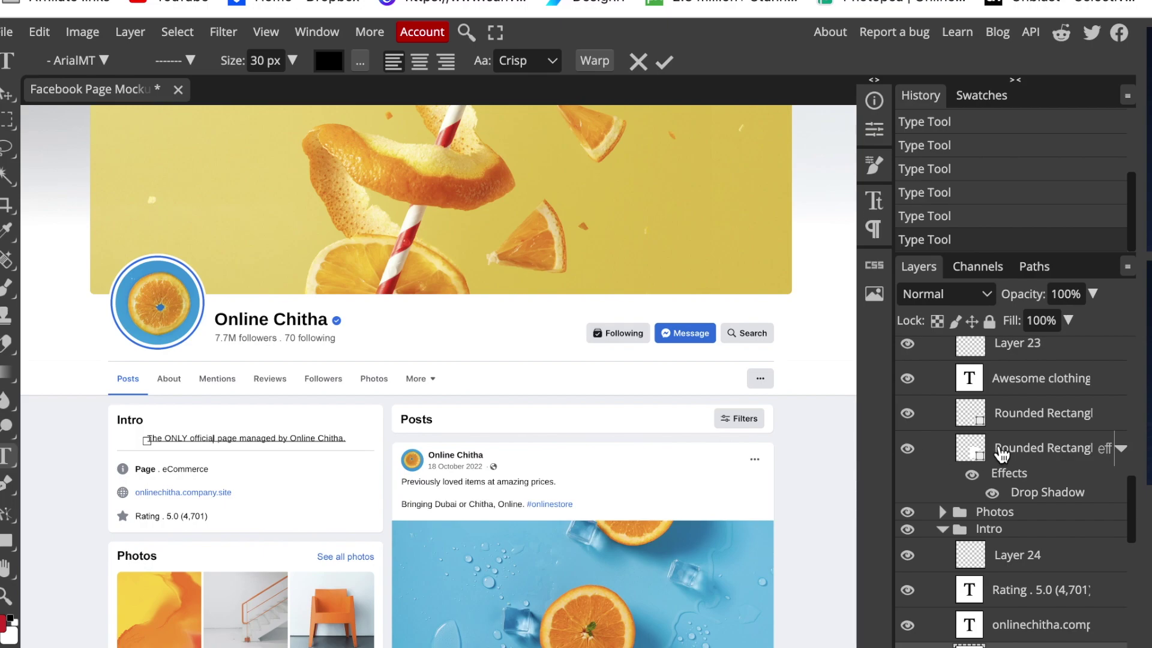
scroll(996, 456, "up", 5)
scroll(995, 457, "up", 10)
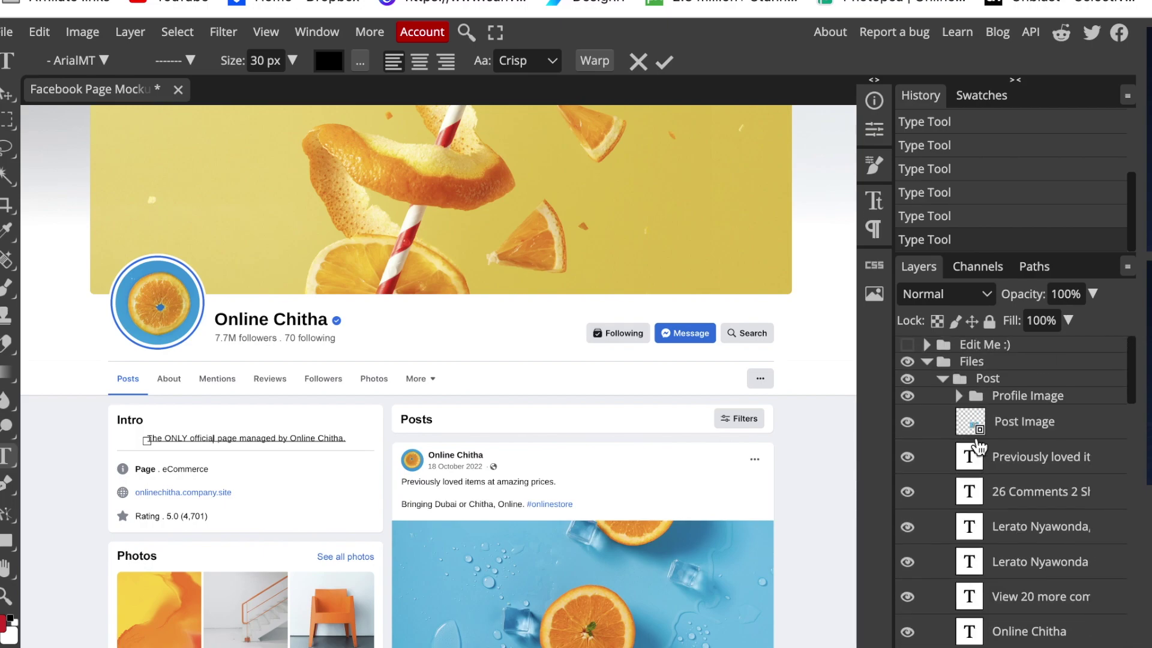
left_click(958, 396)
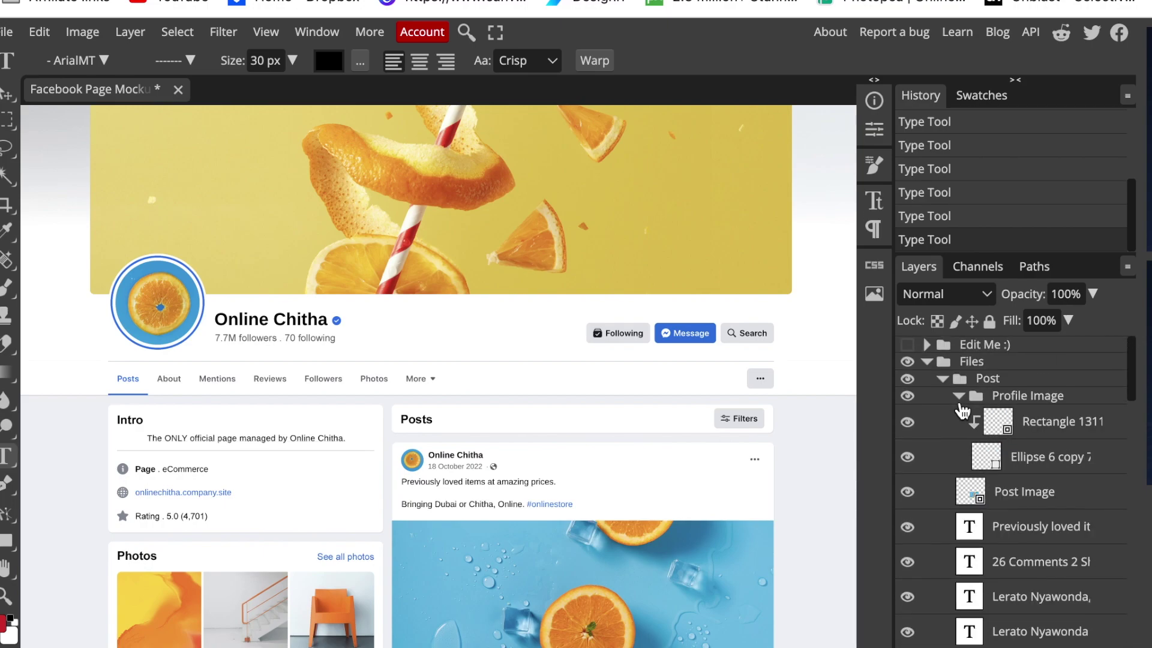
left_click(959, 397)
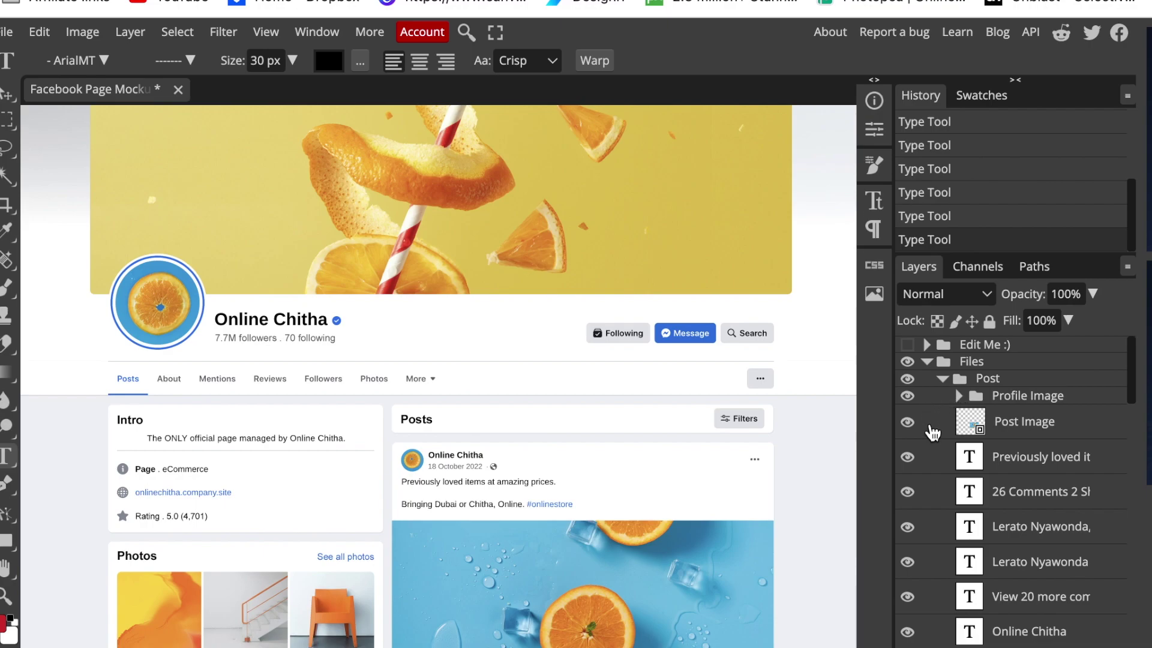
left_click(942, 380)
left_click(926, 361)
scroll(524, 353, "up", 1)
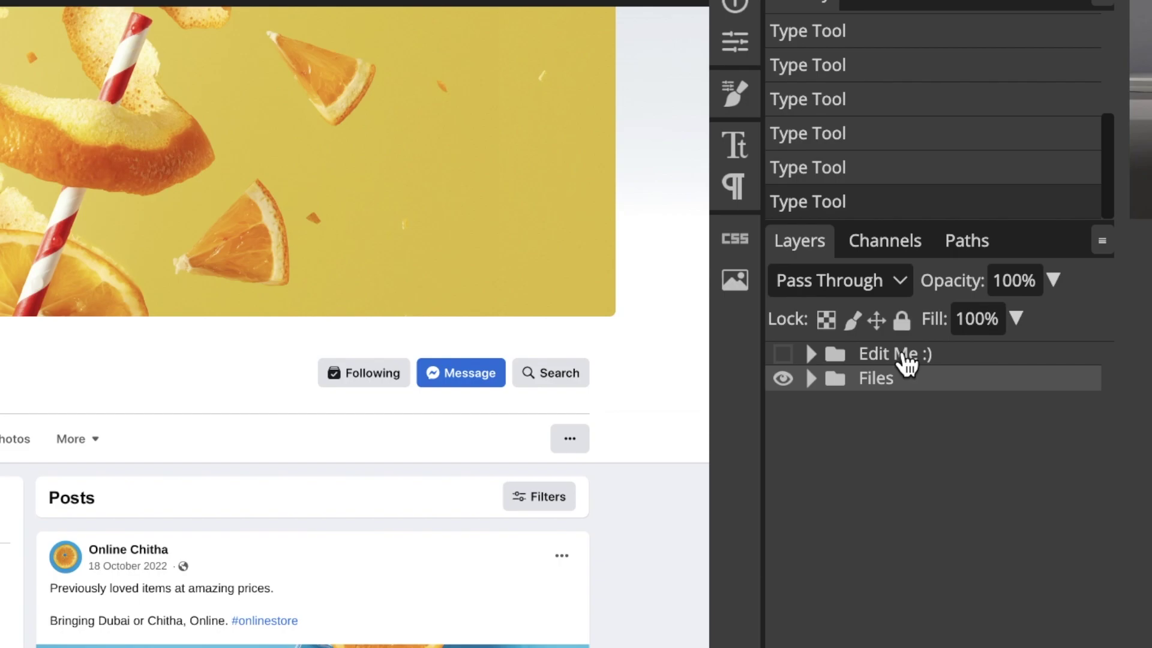
- Expand the Edit Me group and open the Post Image smart object for editing
scroll(481, 414, "up", 3)
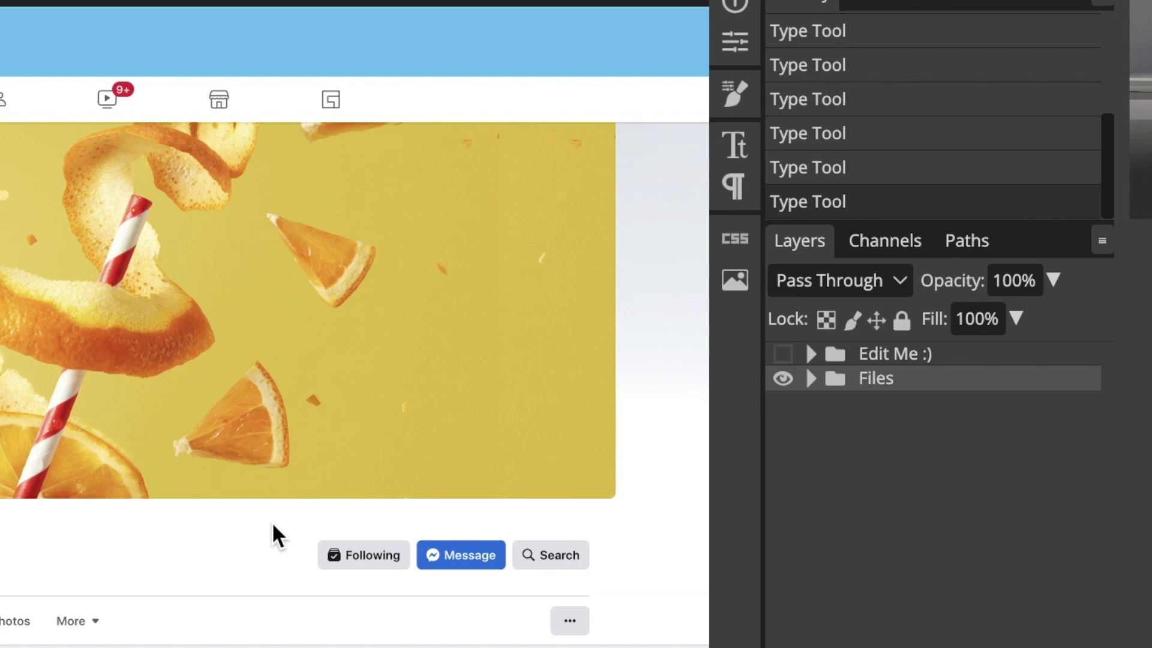
left_click(811, 353)
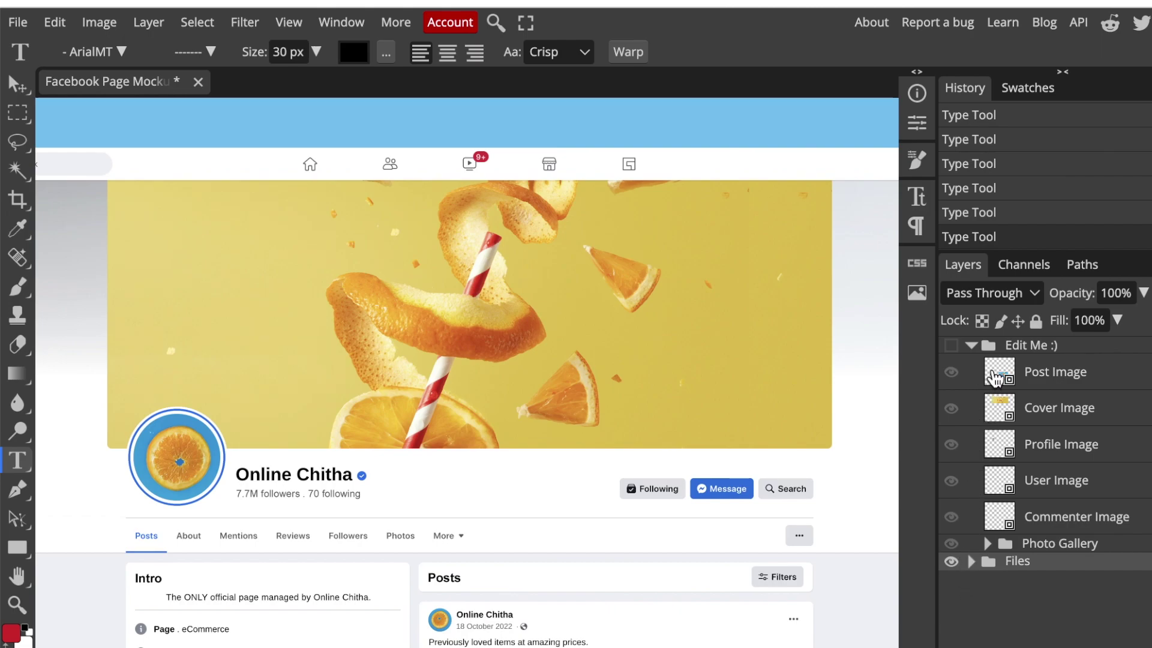
double_click(998, 375)
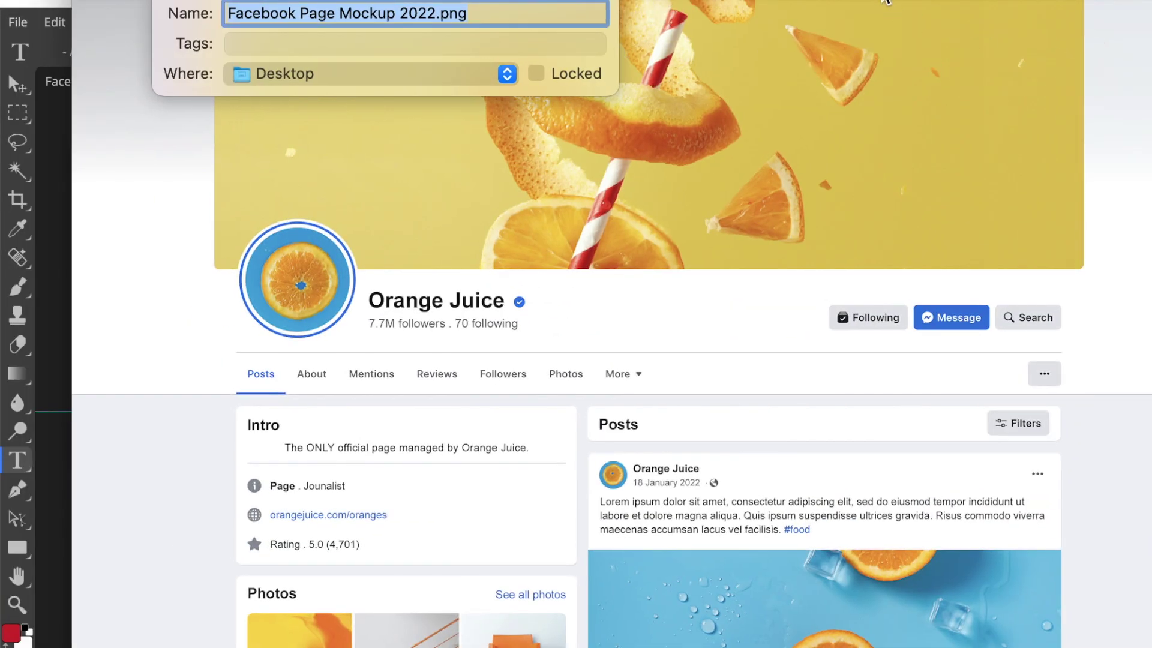
- Save the reference image as Facebook Page Mockup 2022.png on the Desktop and bring its post photo into view
key("Return")
scroll(957, 267, "down", 5)
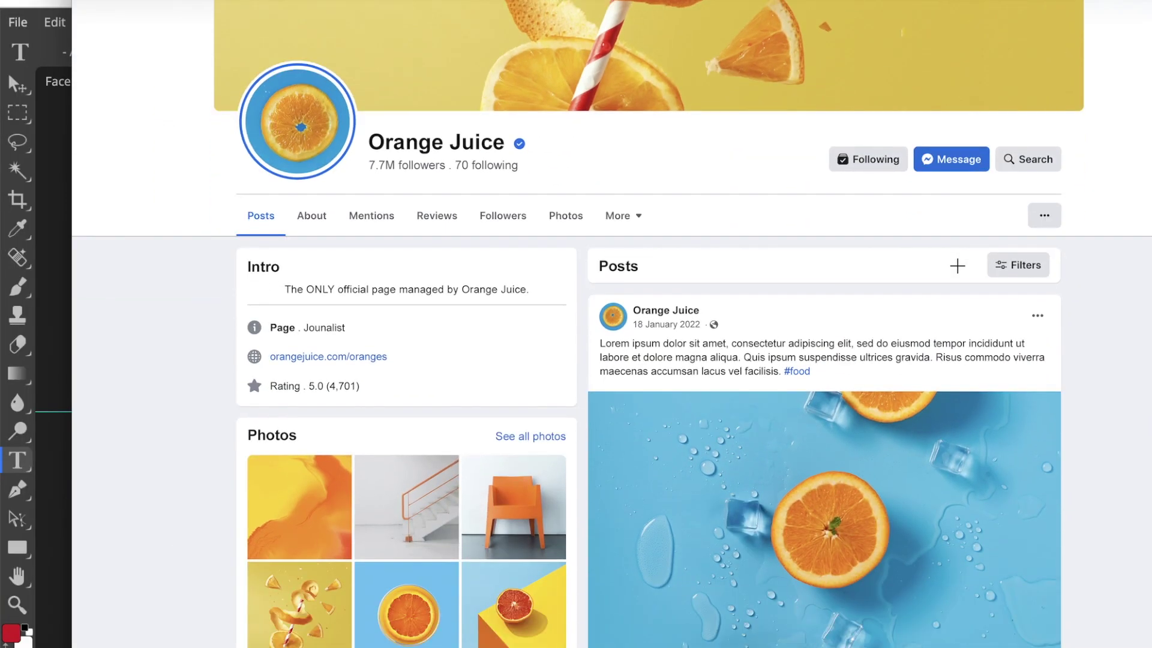
scroll(950, 275, "down", 1)
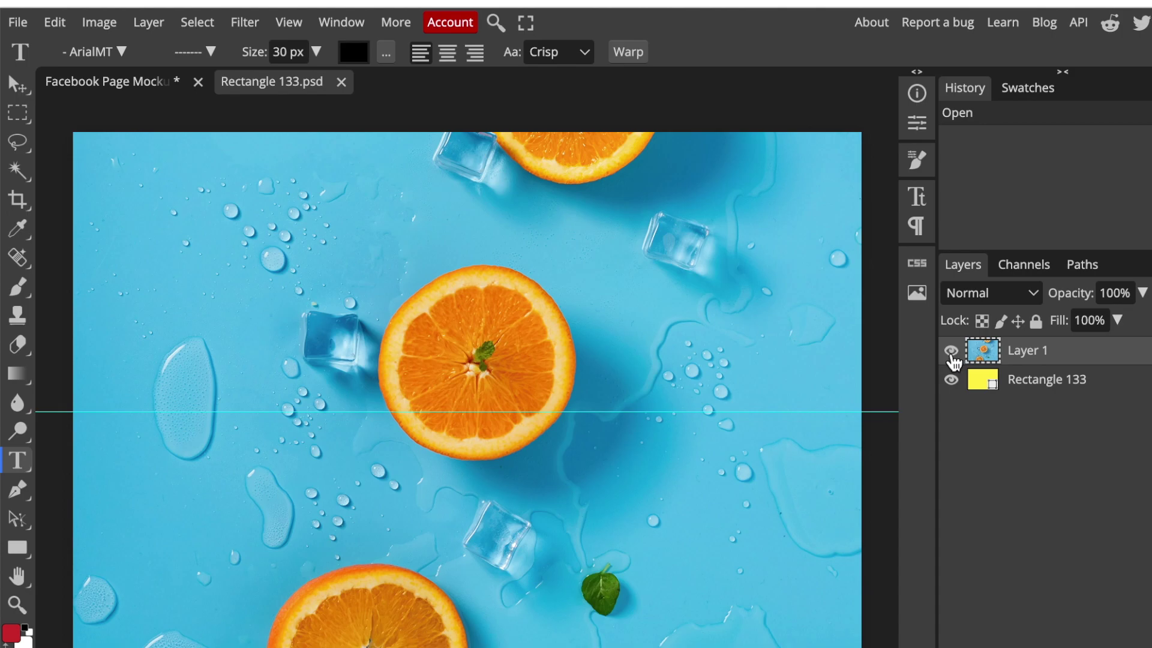
- Hide Layer 1 in the post smart object and place Post photo copy.png from the Online iChitha folder
left_click(951, 353)
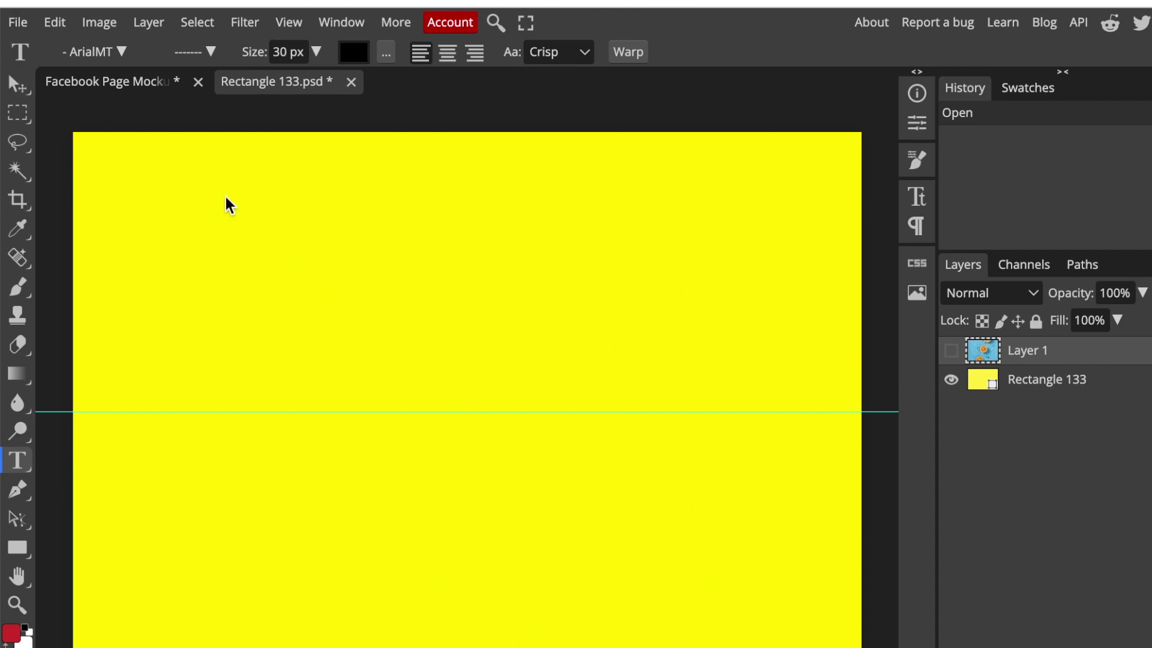
left_click(17, 24)
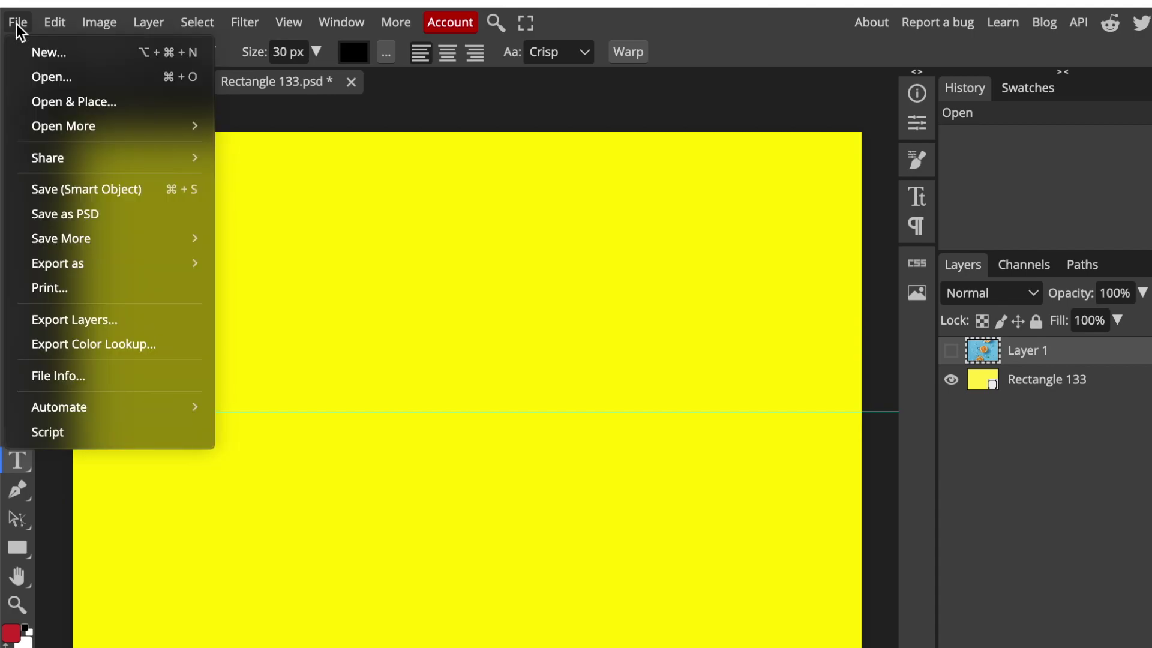
left_click(63, 104)
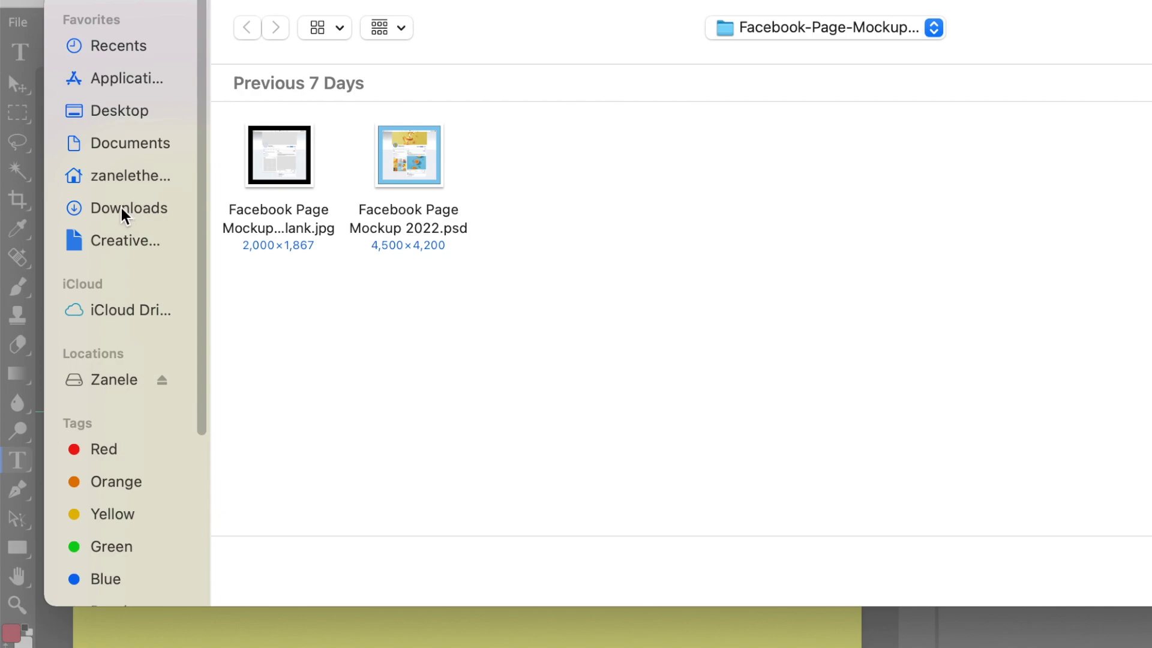
left_click(122, 176)
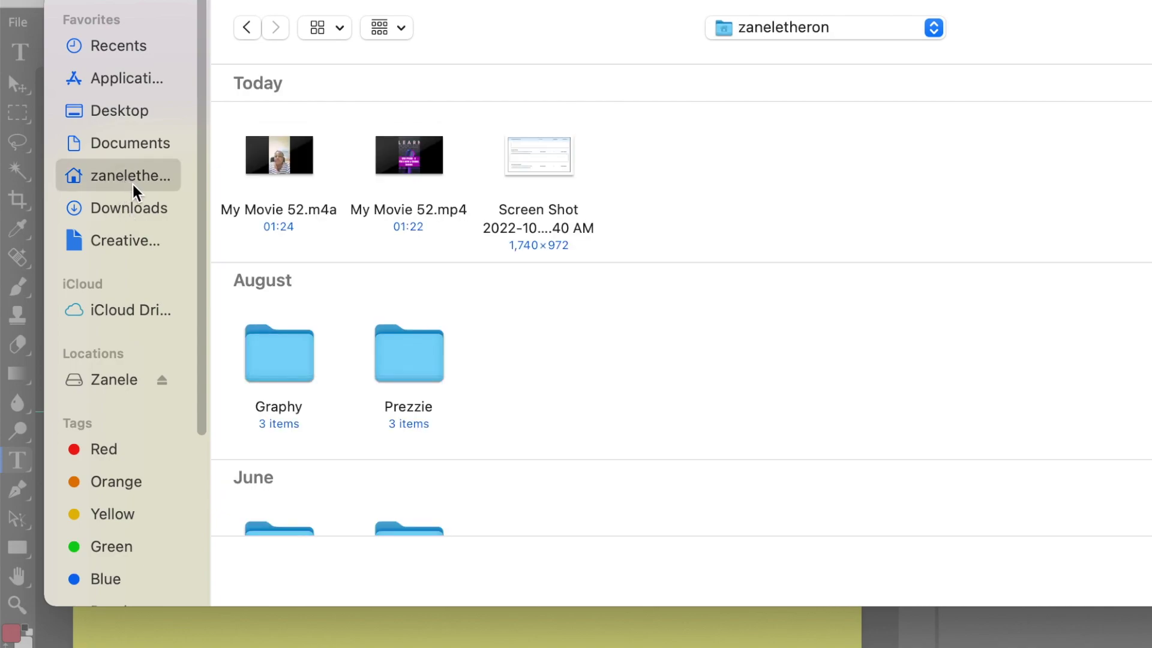
key("super+shift+d")
double_click(406, 177)
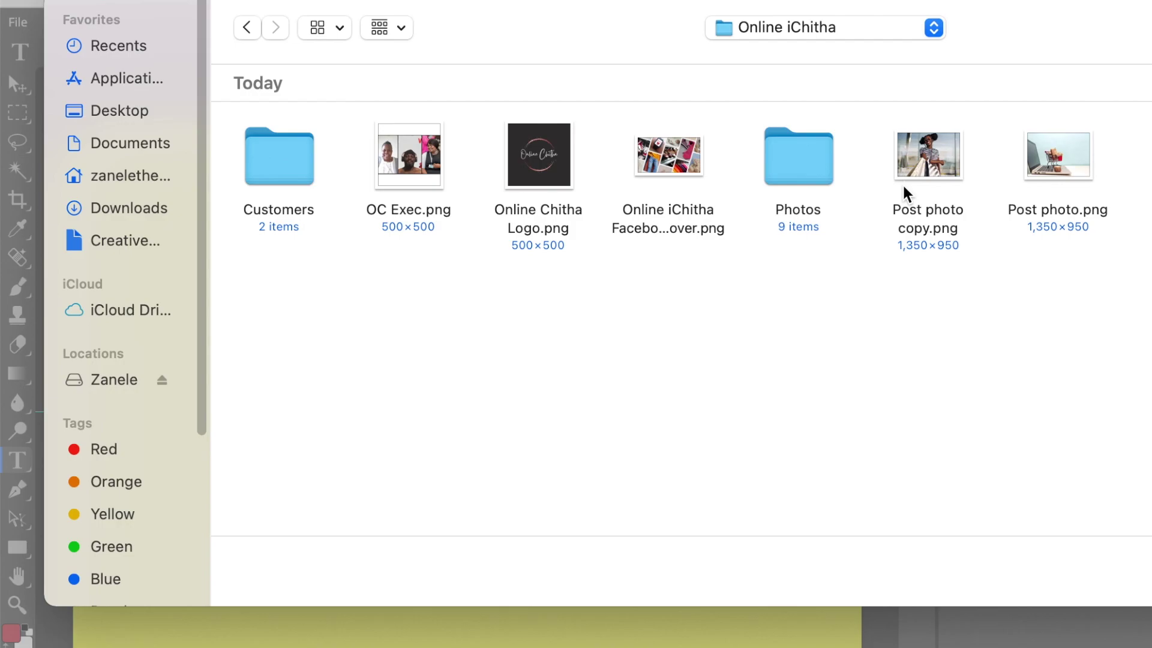
left_click(922, 166)
double_click(922, 166)
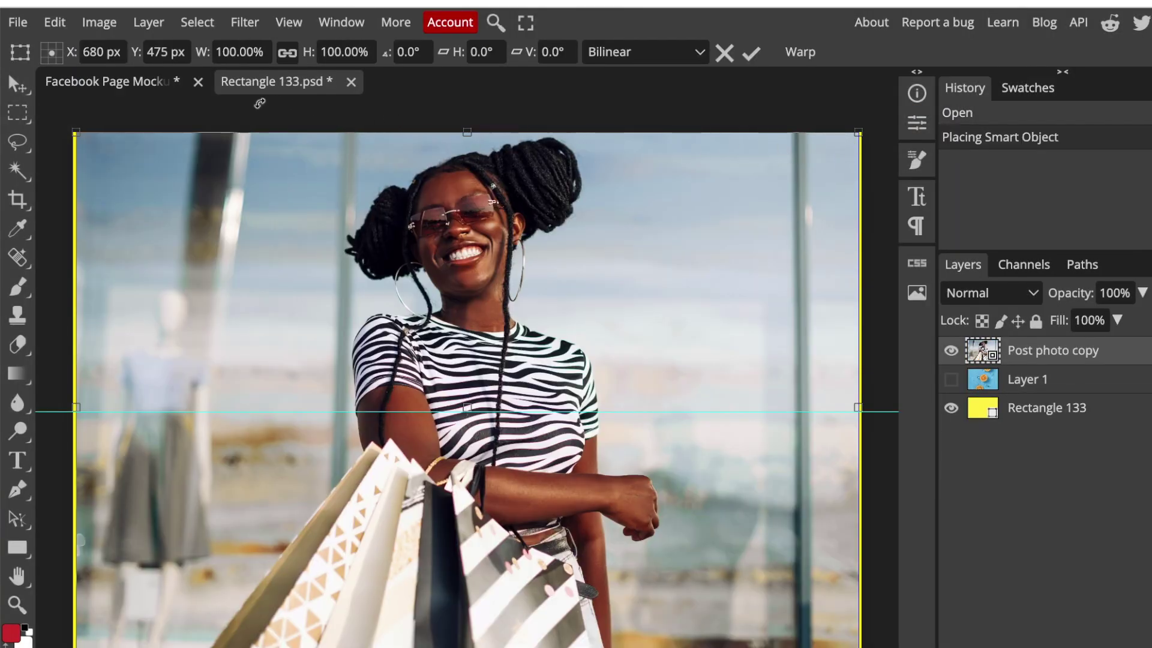
- Enlarge the placed post photo to 100.74% so it covers the canvas, and save the smart object
left_click_drag(74, 130, 73, 133)
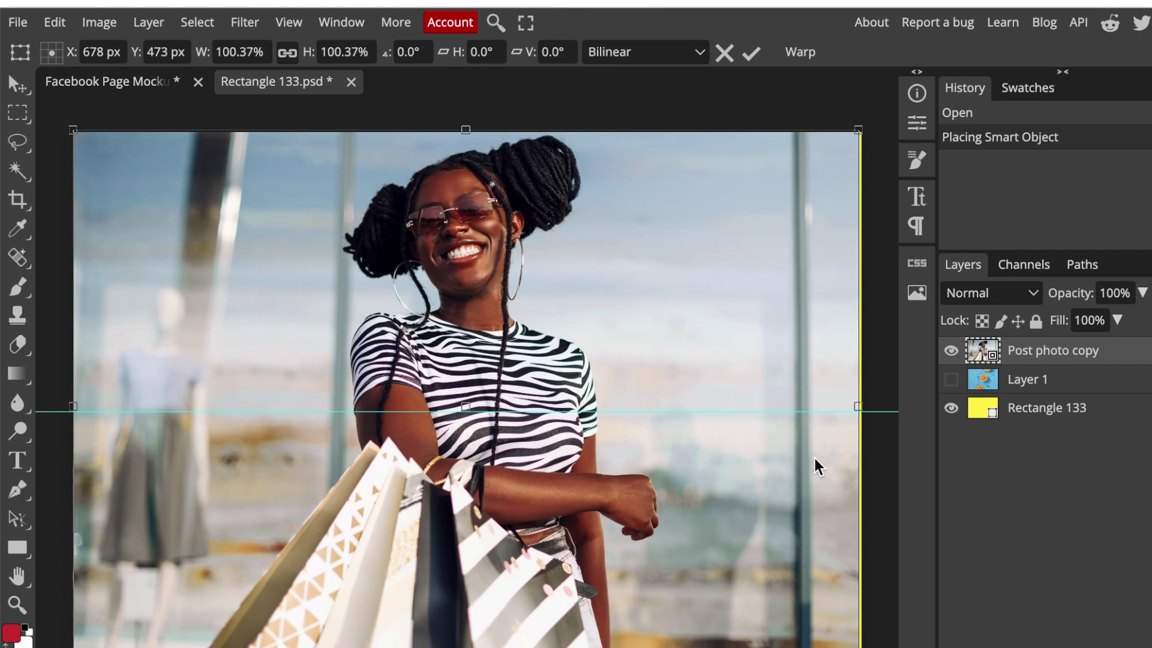
left_click_drag(858, 406, 862, 406)
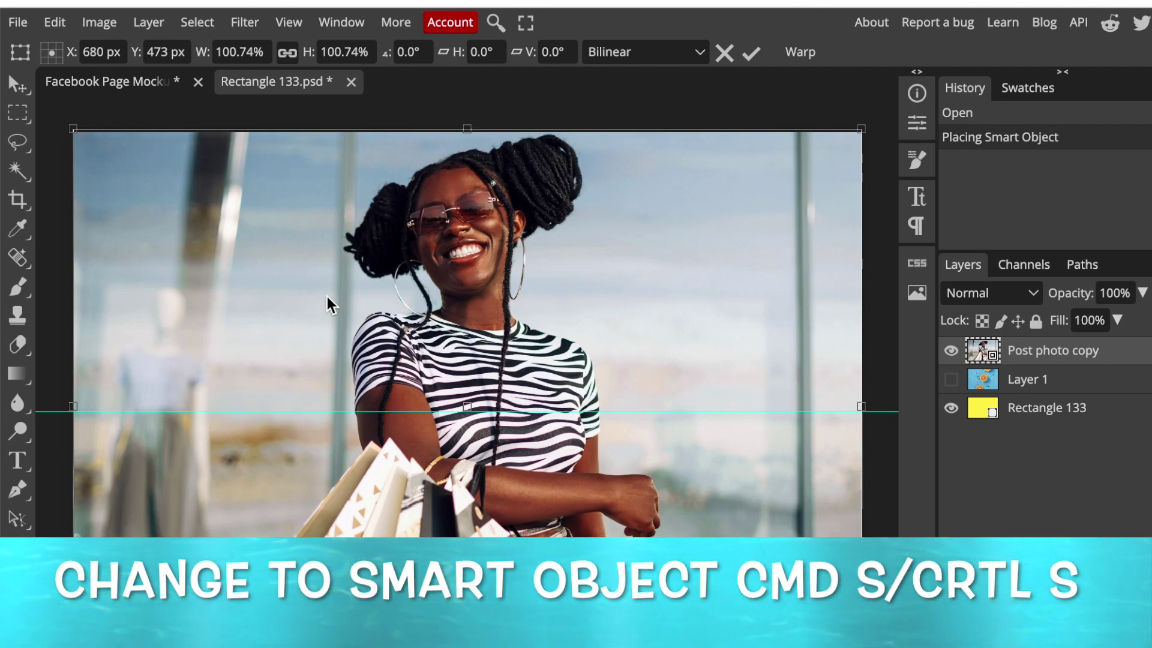
left_click(16, 24)
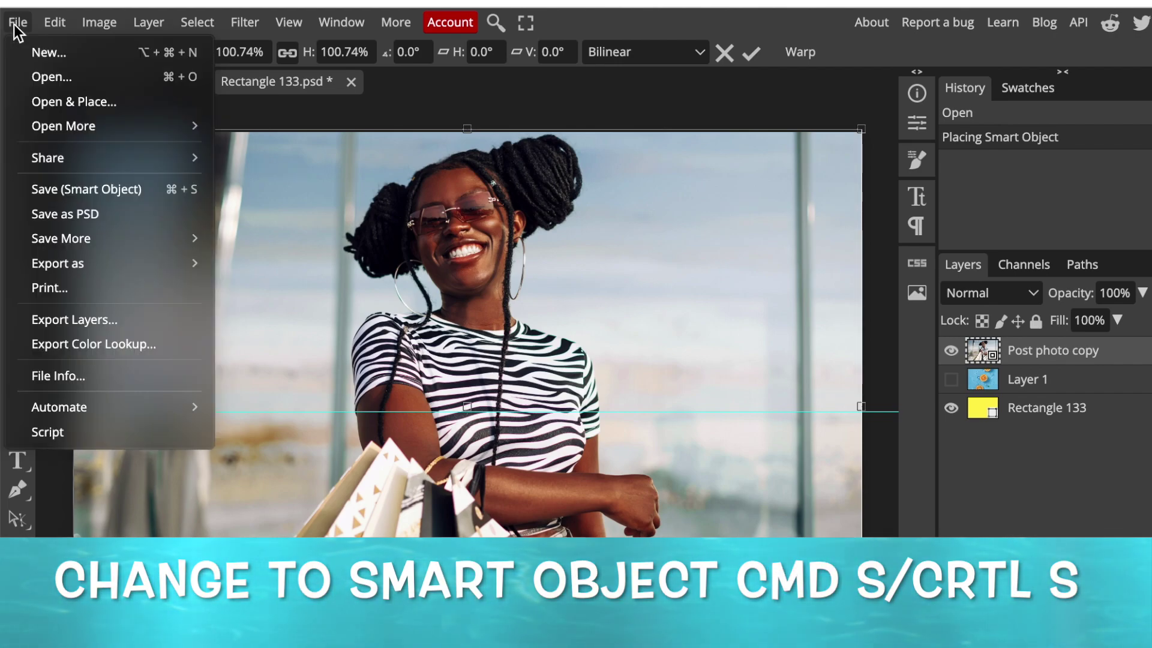
left_click(78, 191)
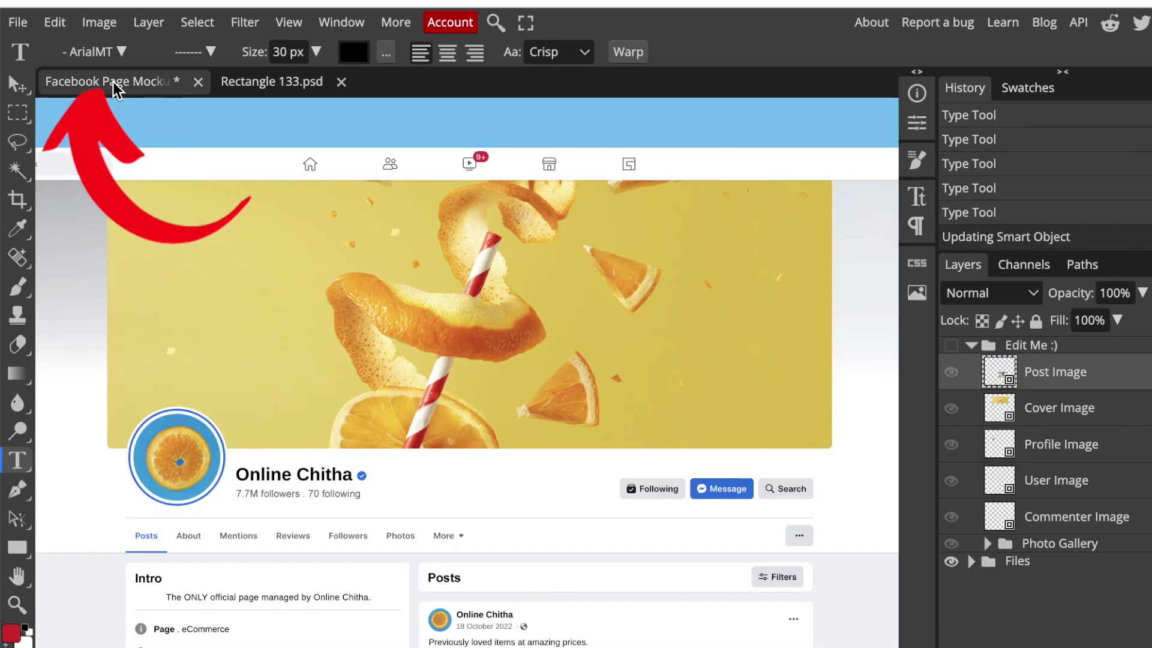
- Return to the Facebook page mockup document and check the new post photo
left_click(116, 90)
scroll(342, 341, "down", 5)
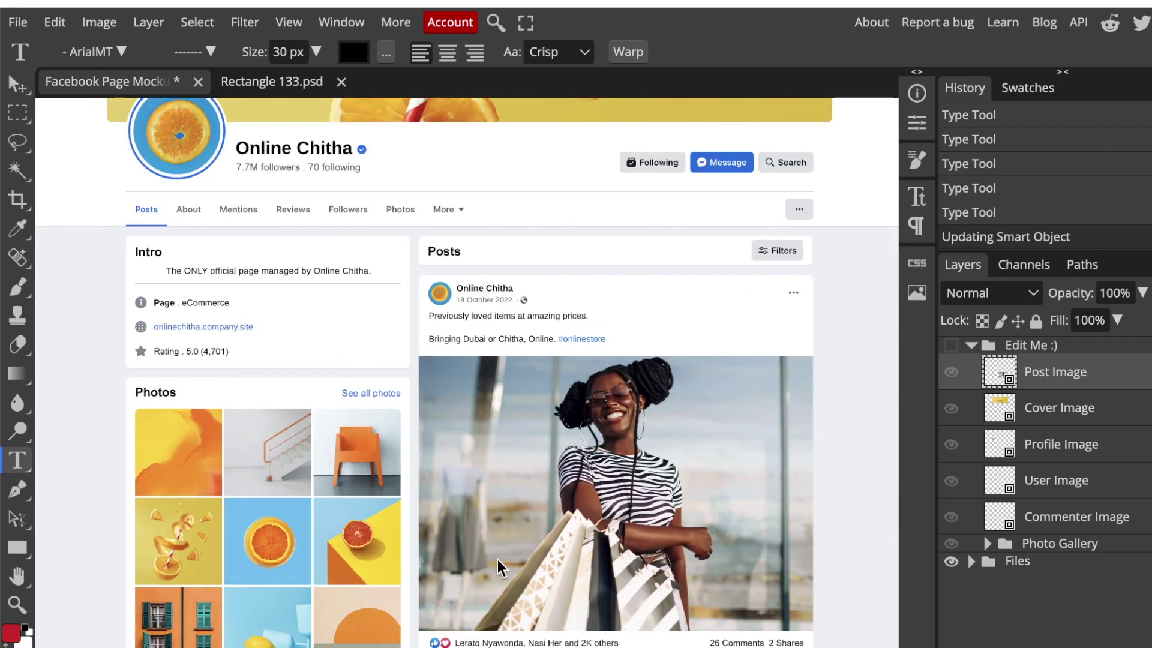
scroll(514, 459, "down", 1)
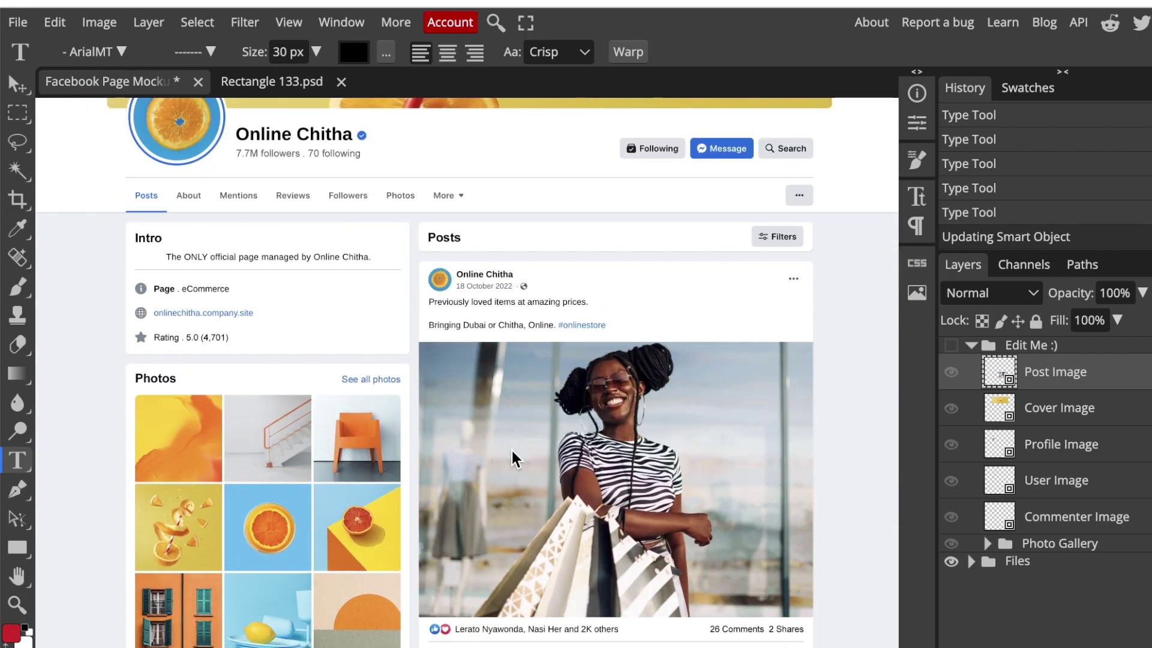
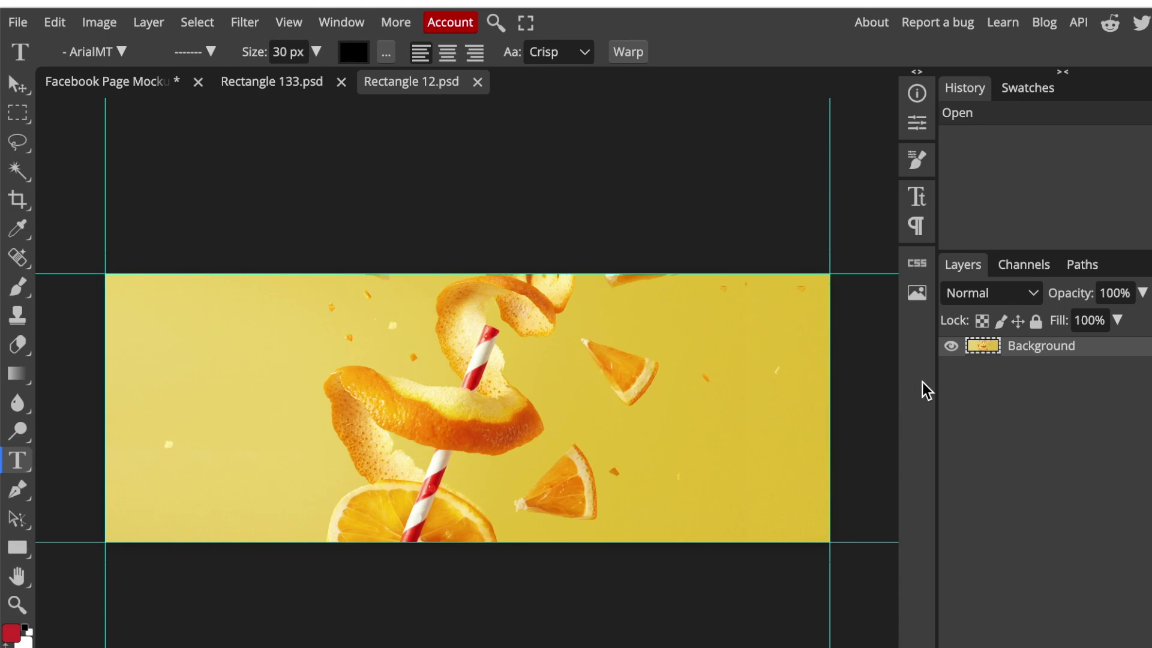
- Hide the Background layer in the cover smart object and place the Online iChitha Facebook cover image
left_click(951, 347)
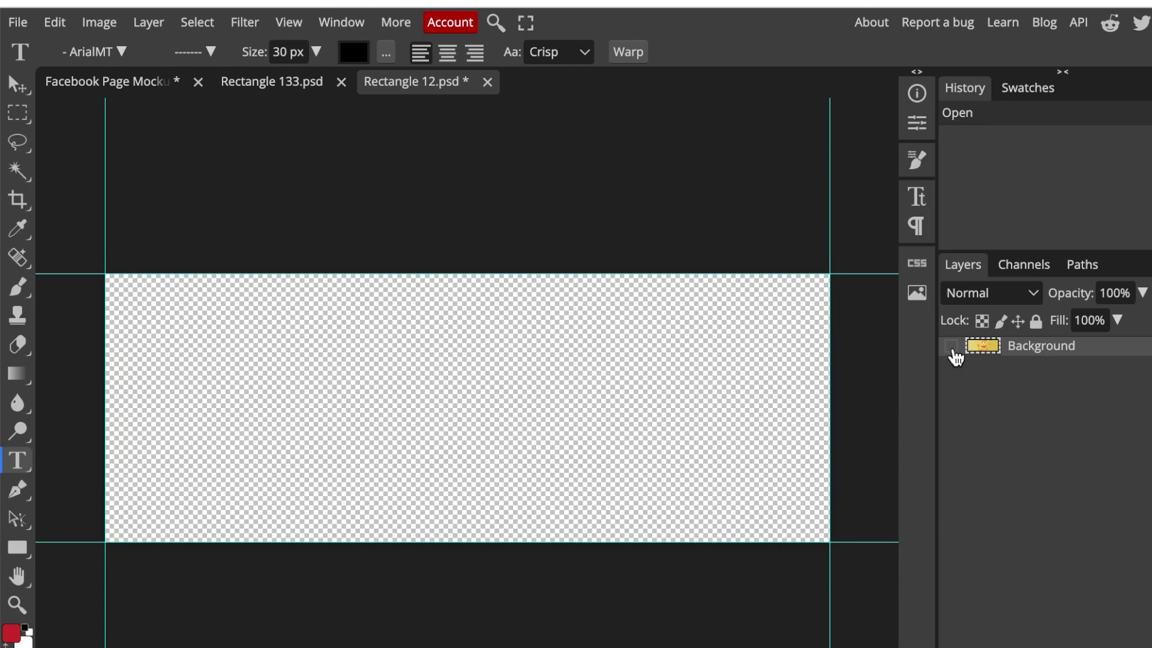
left_click(15, 23)
left_click(59, 102)
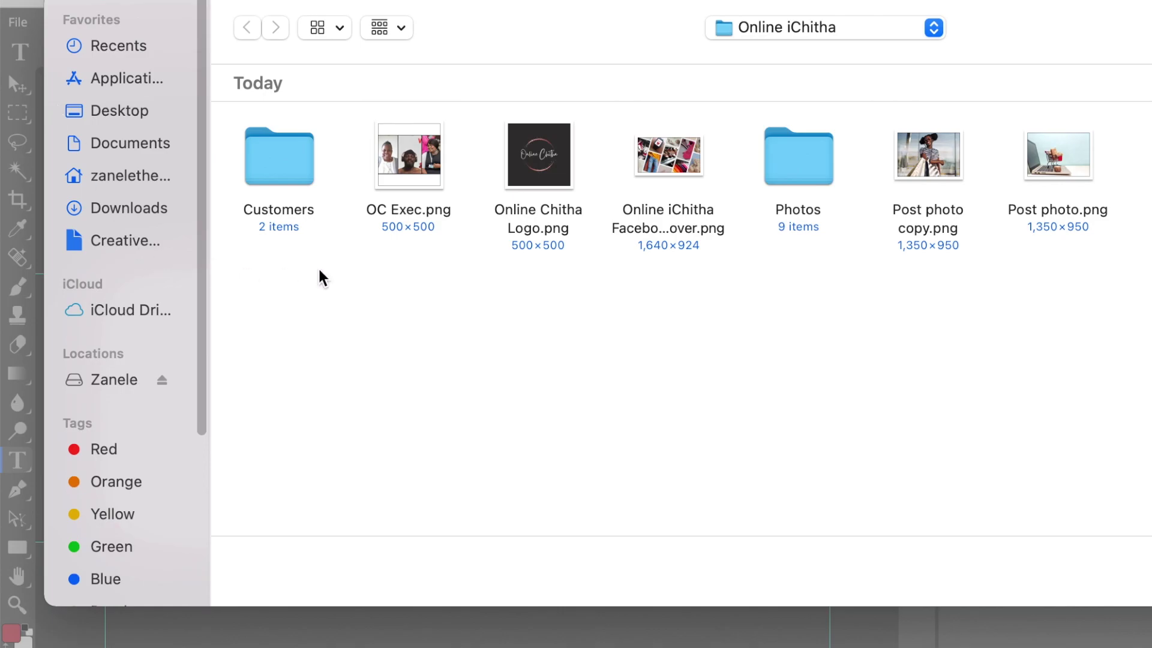
left_click(682, 168)
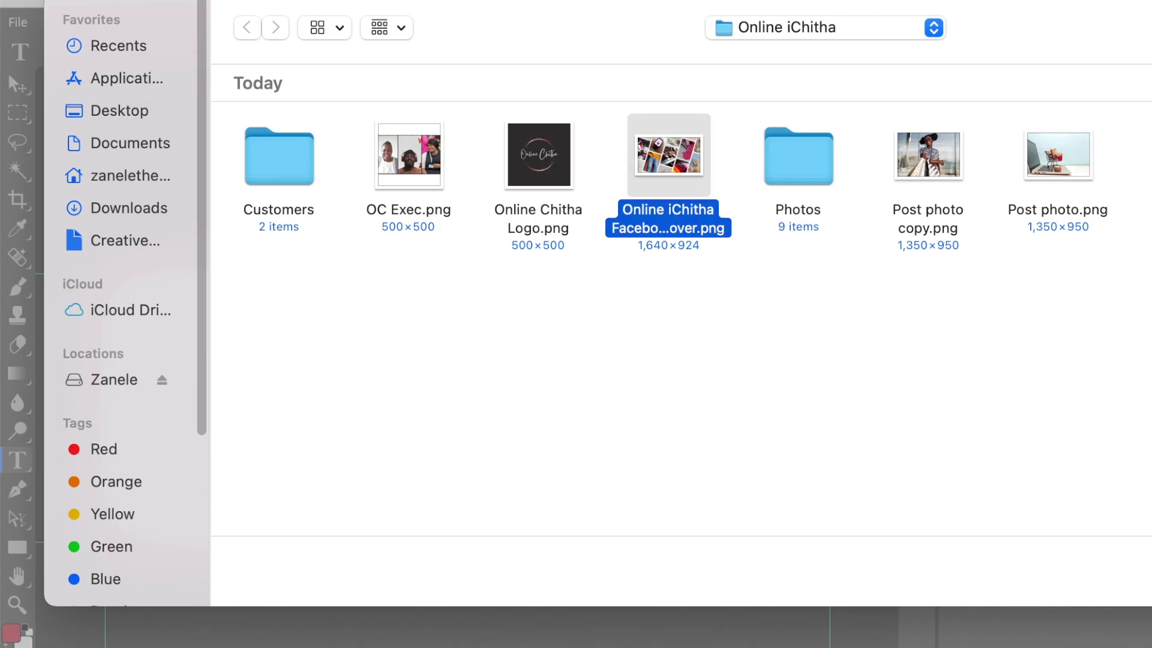
key("Return")
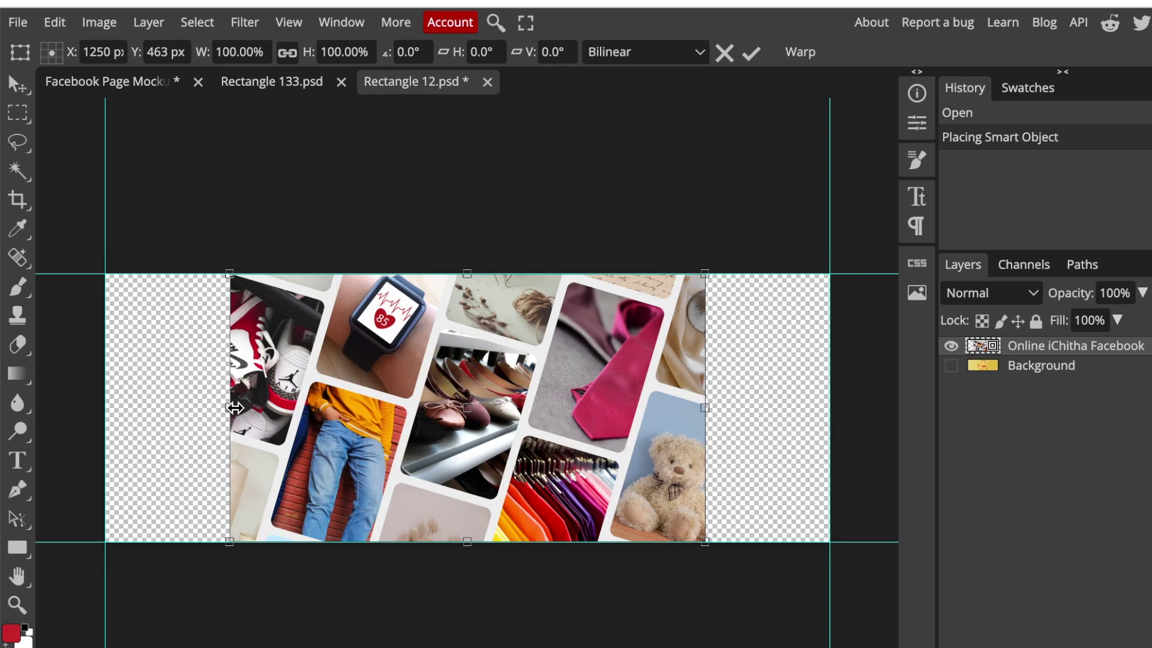
- Scale the placed cover image to 152.44% so it spans the canvas width, and save the smart object
left_click_drag(234, 407, 103, 397)
left_click_drag(703, 405, 837, 433)
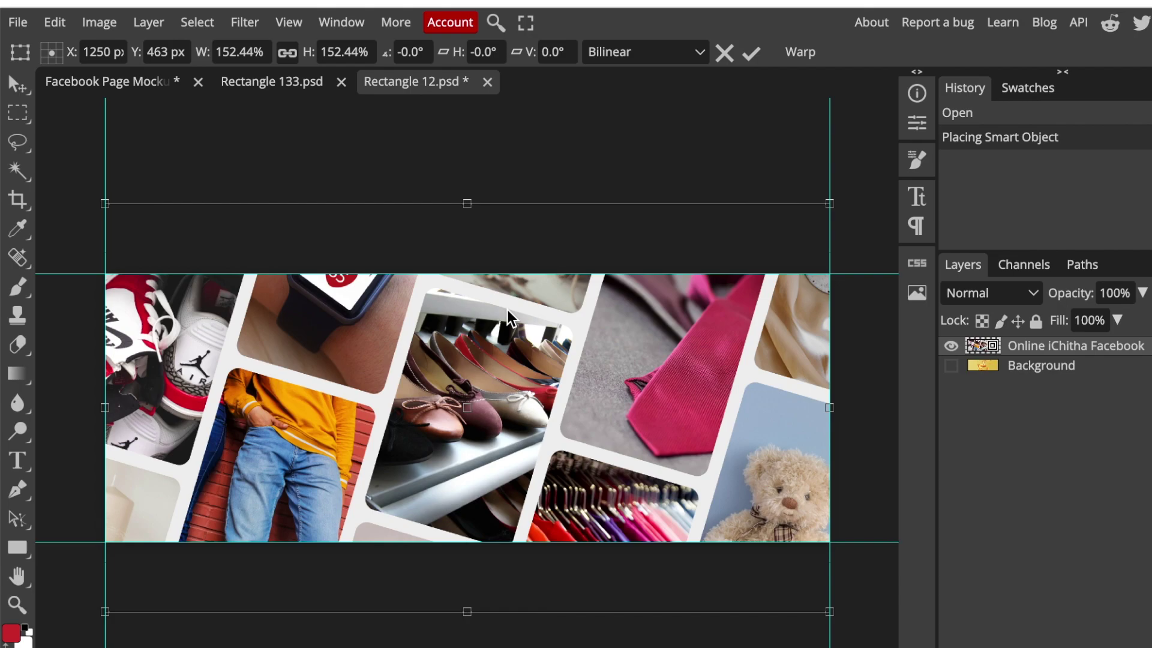
key("Return")
key("t")
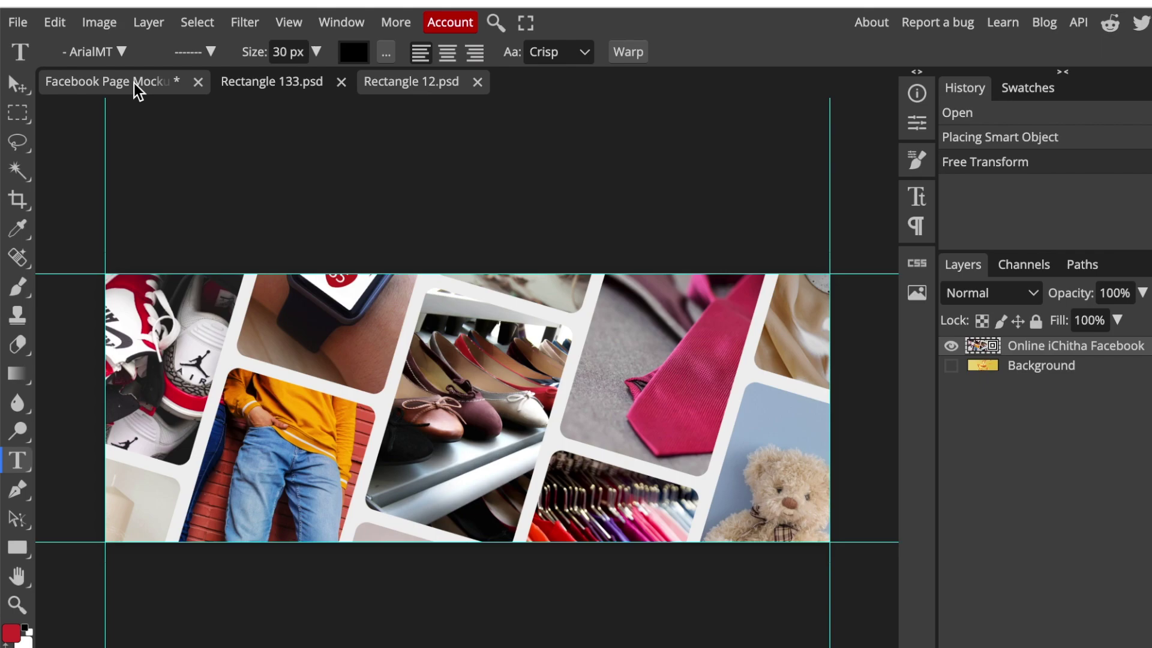
- Replace the picture in the mockup's Profile Image smart object with Online Chitha Logo.png and save the smart object
left_click(134, 83)
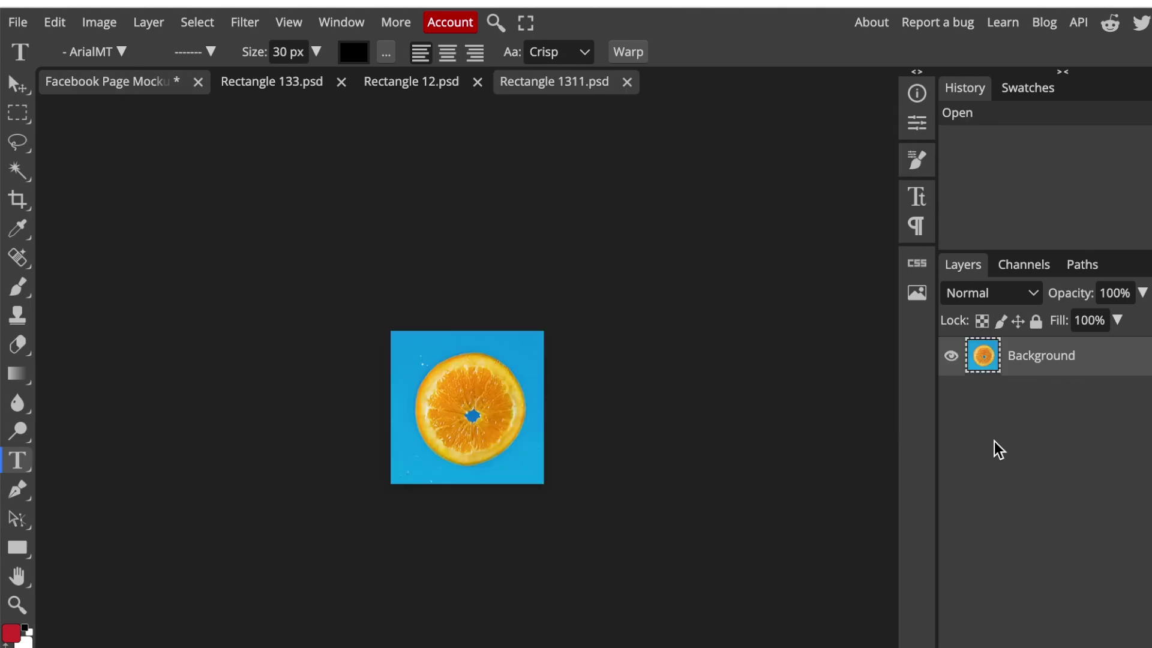
double_click(996, 443)
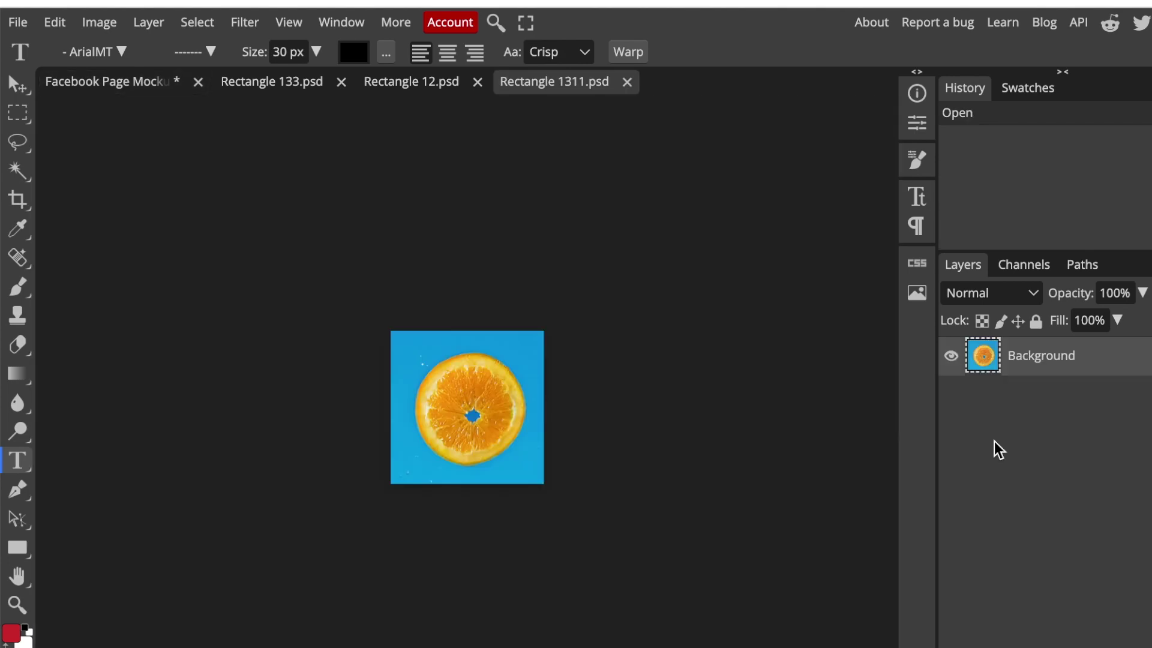
key("super+o")
double_click(538, 155)
key("Return")
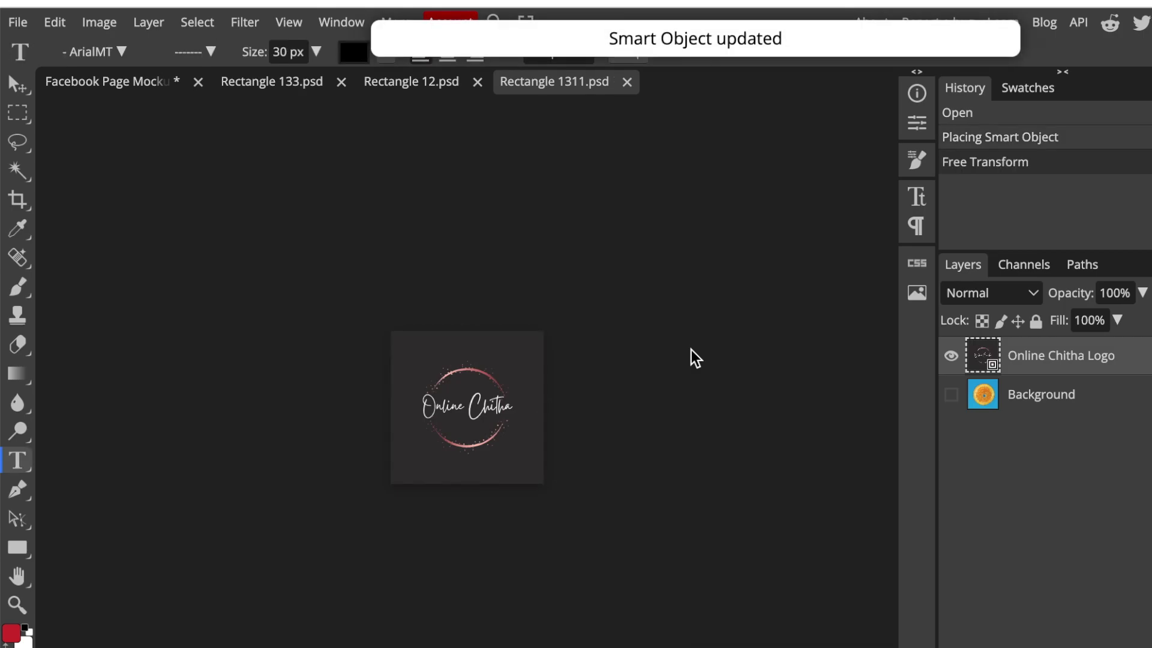
- Return to the mockup and review the new cover image, profile logo and post photo
left_click(129, 83)
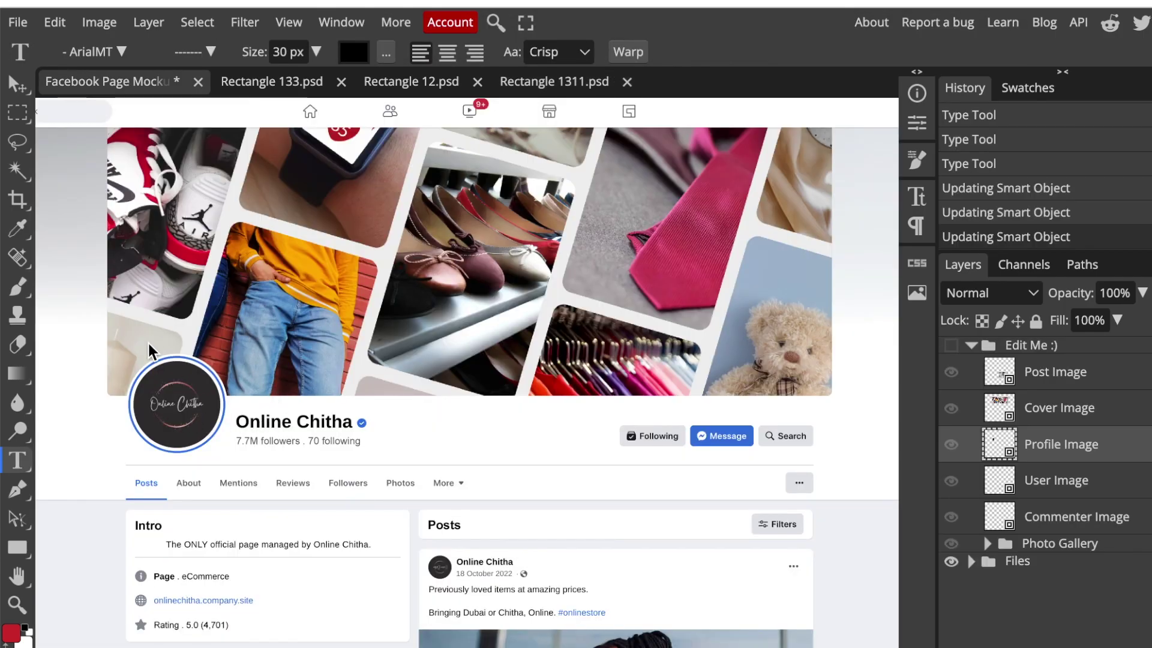
scroll(243, 432, "down", 5)
scroll(244, 432, "down", 3)
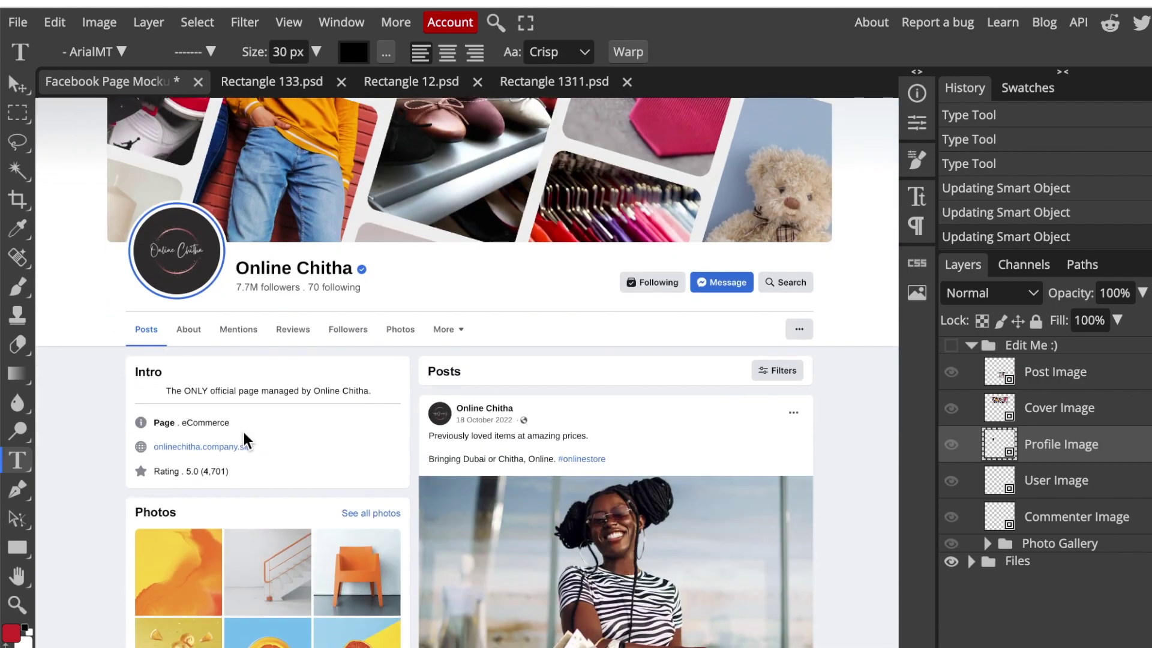
scroll(243, 432, "down", 3)
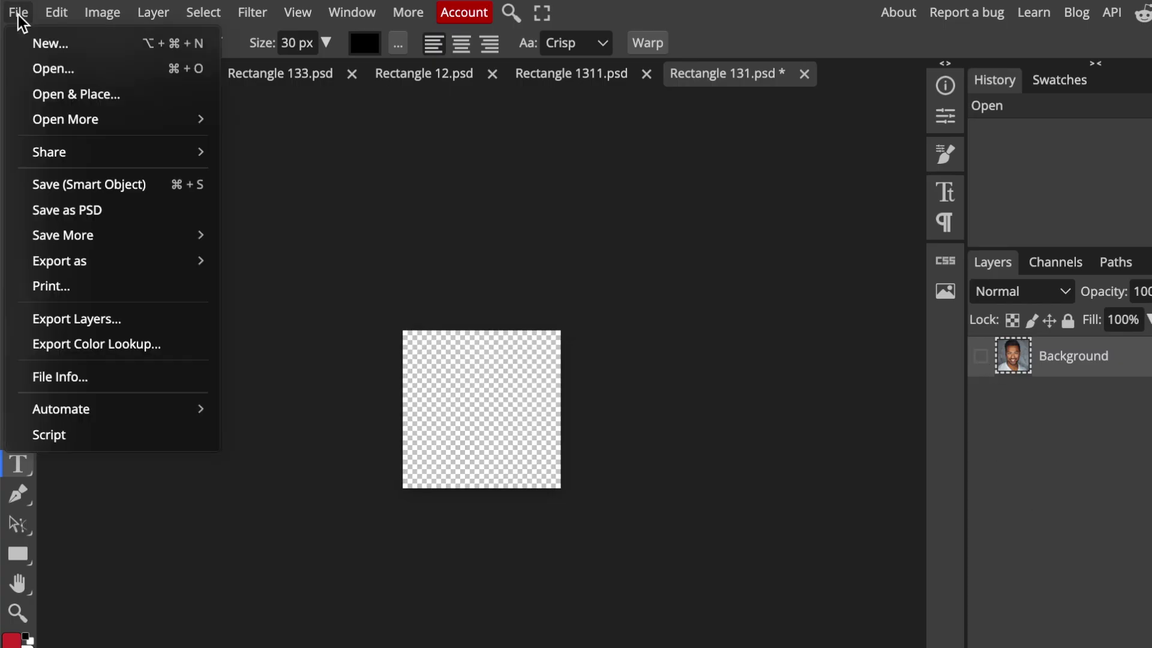
- Replace the pictures in the User Image and Commenter Image smart objects, save them, and check the mockup's comment section and photo grid
left_click(52, 69)
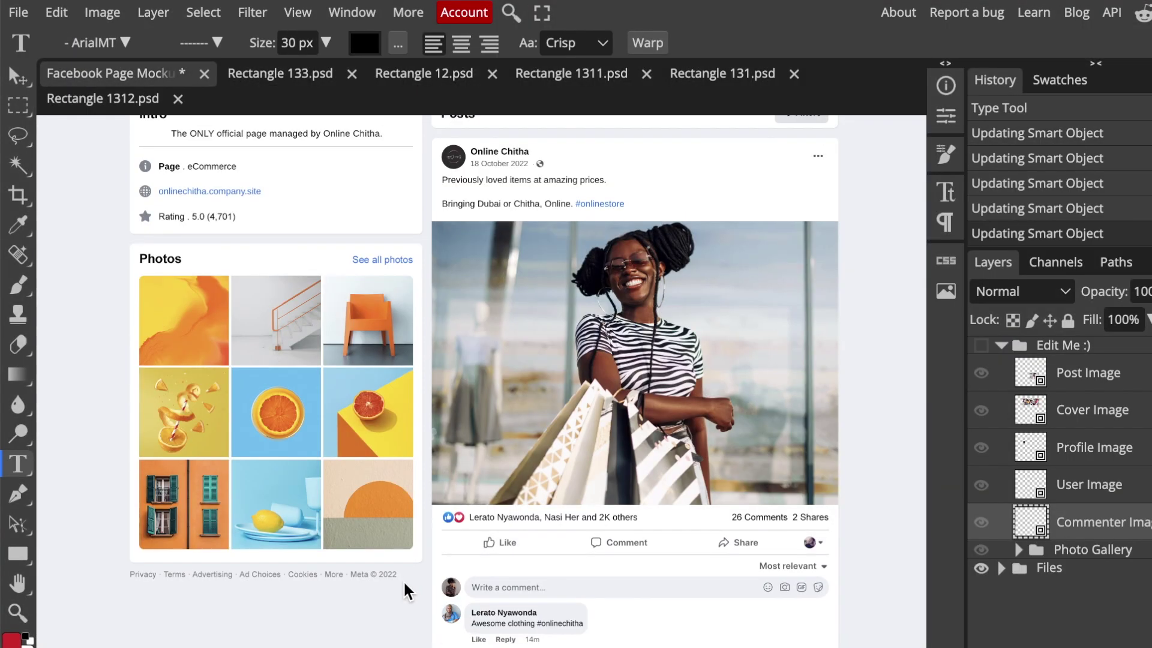
scroll(403, 581, "up", 1)
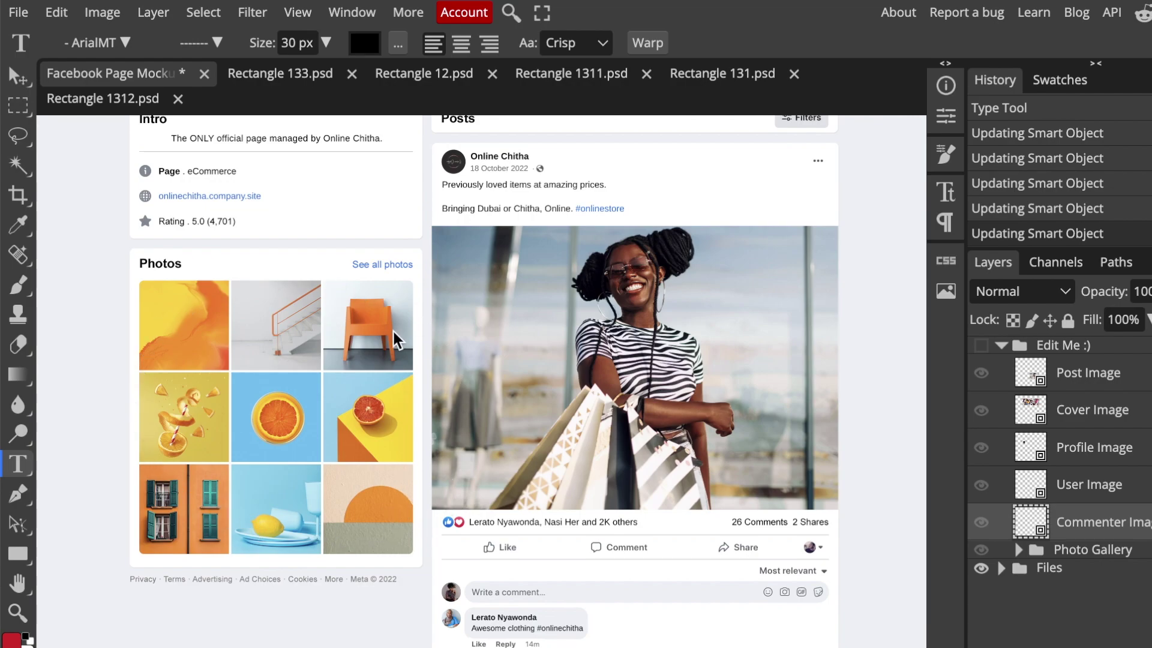
scroll(391, 346, "up", 2)
scroll(437, 397, "down", 5)
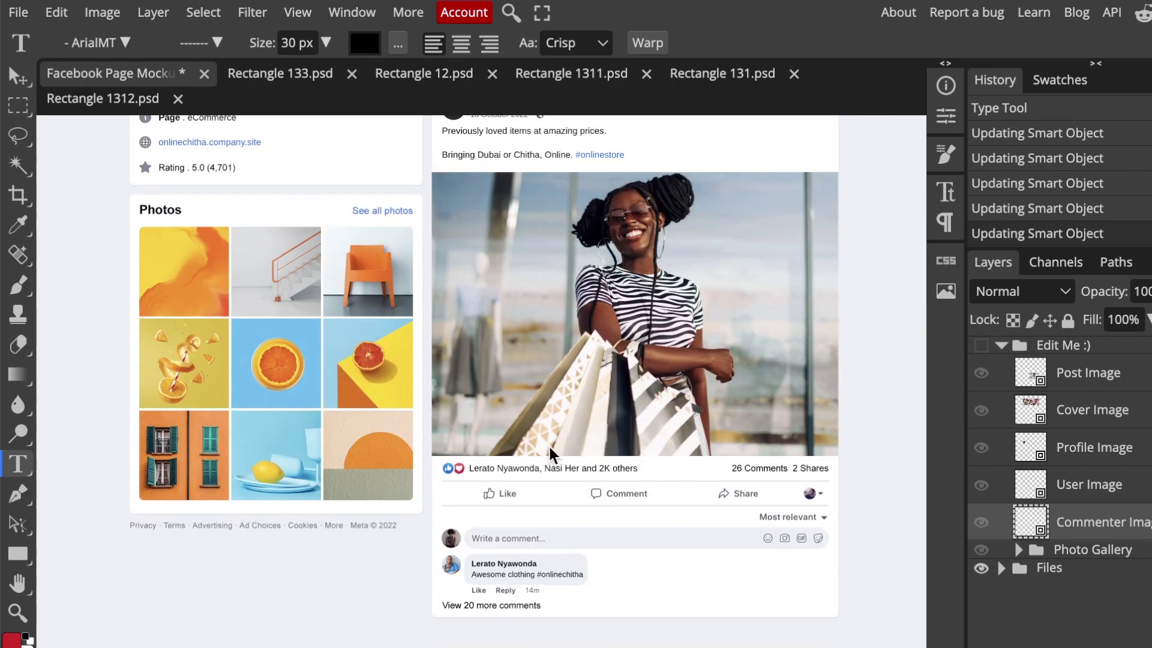
- Open the smart object of Group 9 in the Photos folder under Files, which holds the grapefruit picture
left_click(1001, 345)
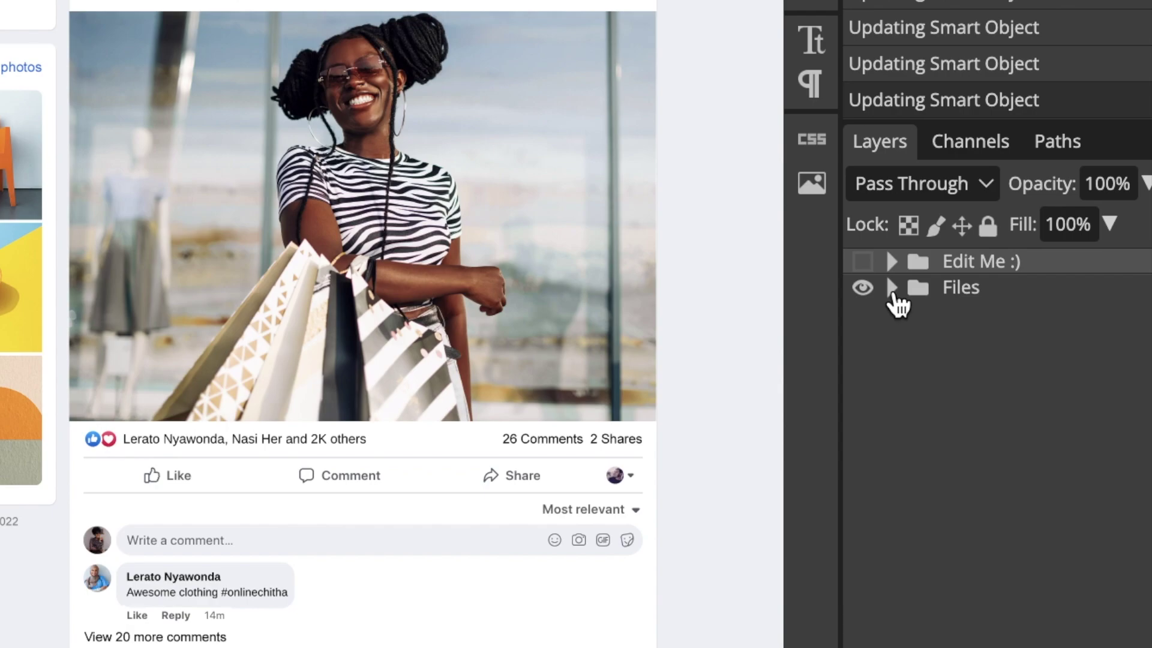
left_click(892, 288)
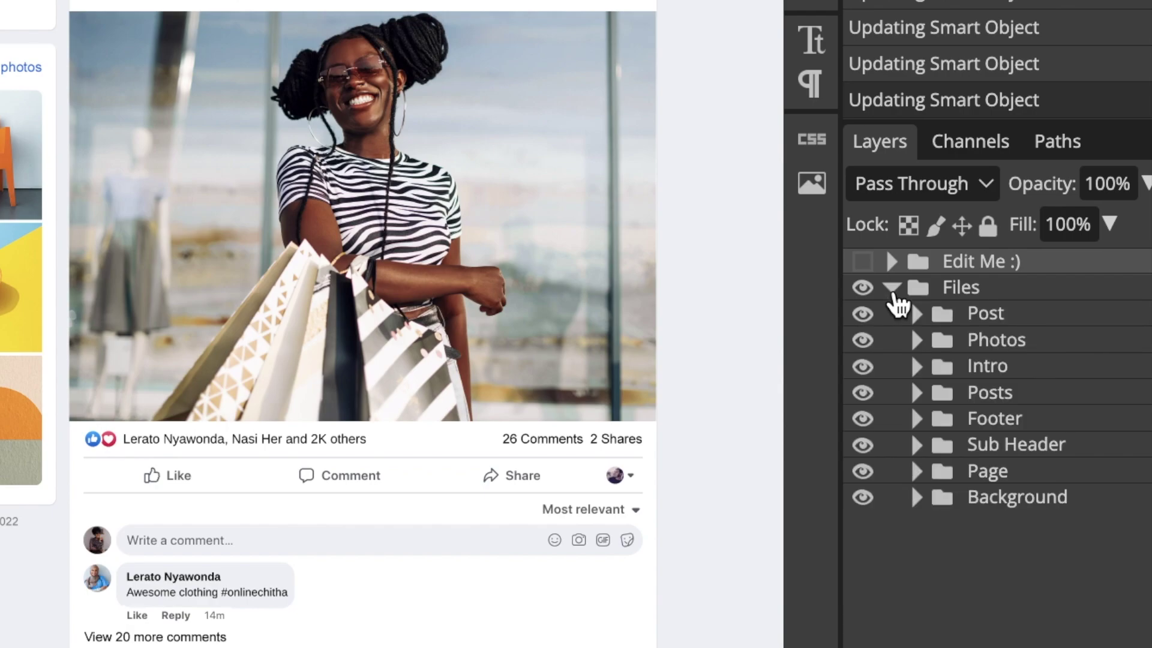
left_click(917, 340)
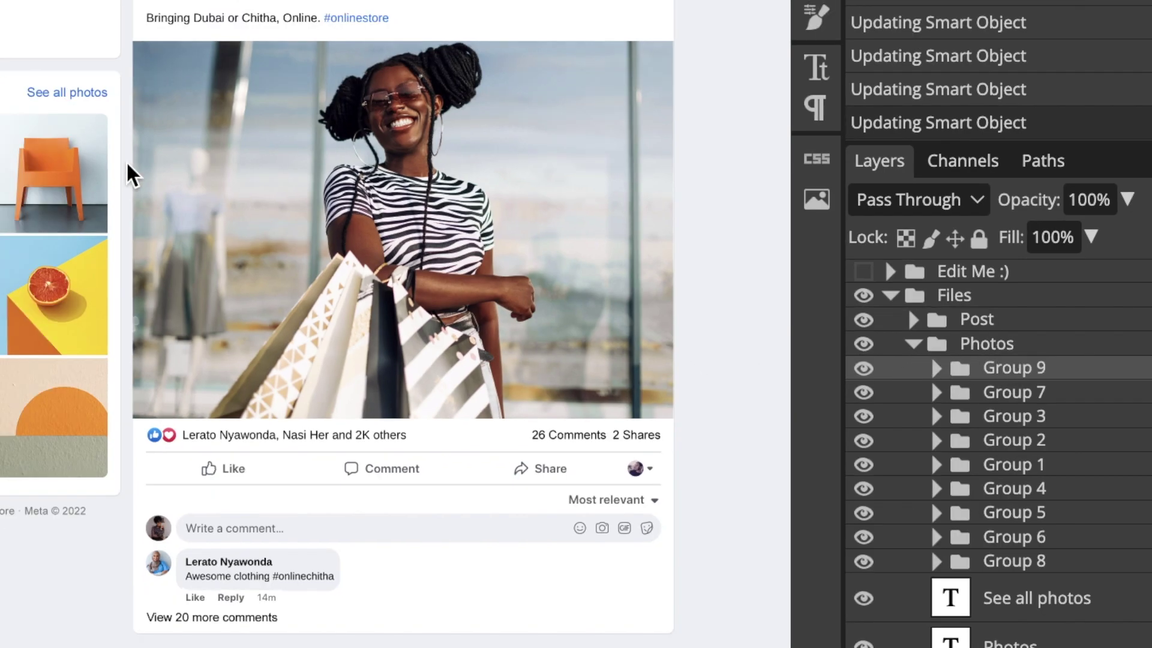
left_click(936, 372)
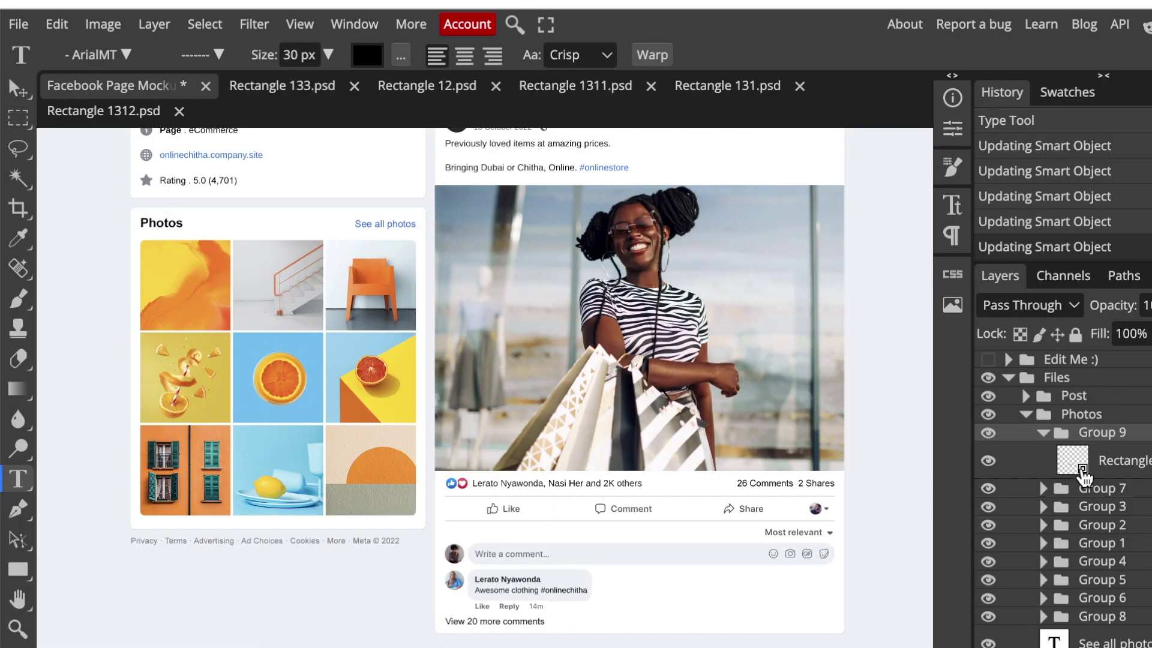
double_click(1072, 462)
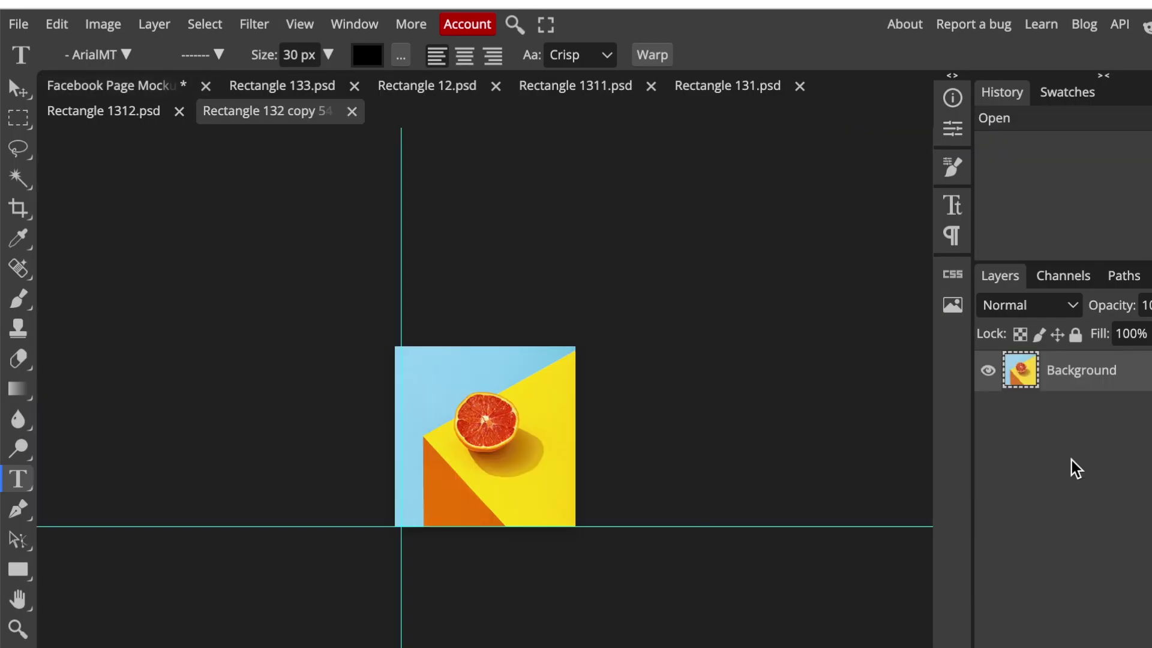
- Hide the Background layer, place 3.png at 60% scale, save the smart object and return to the Facebook page mockup
left_click(987, 370)
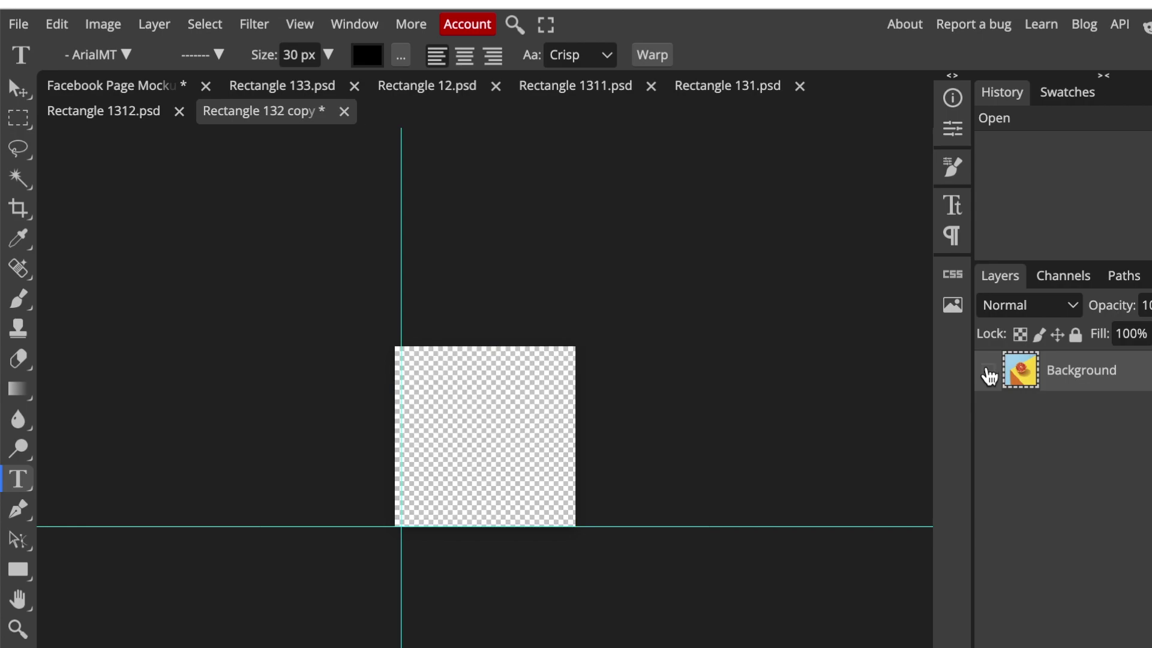
left_click(19, 24)
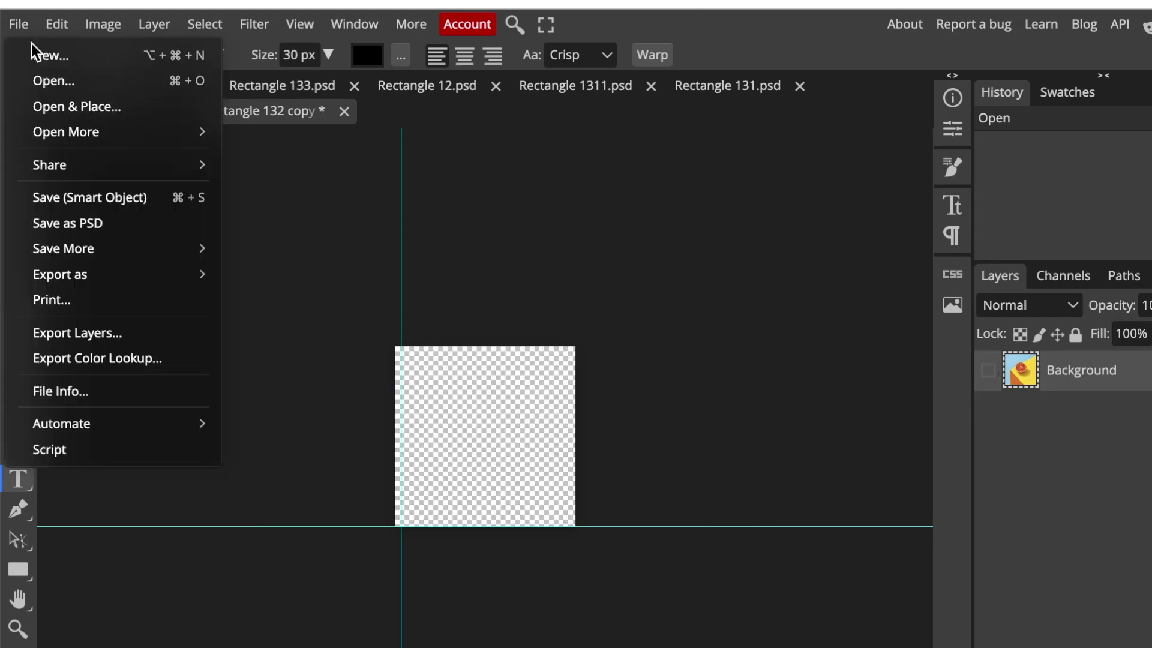
left_click(60, 107)
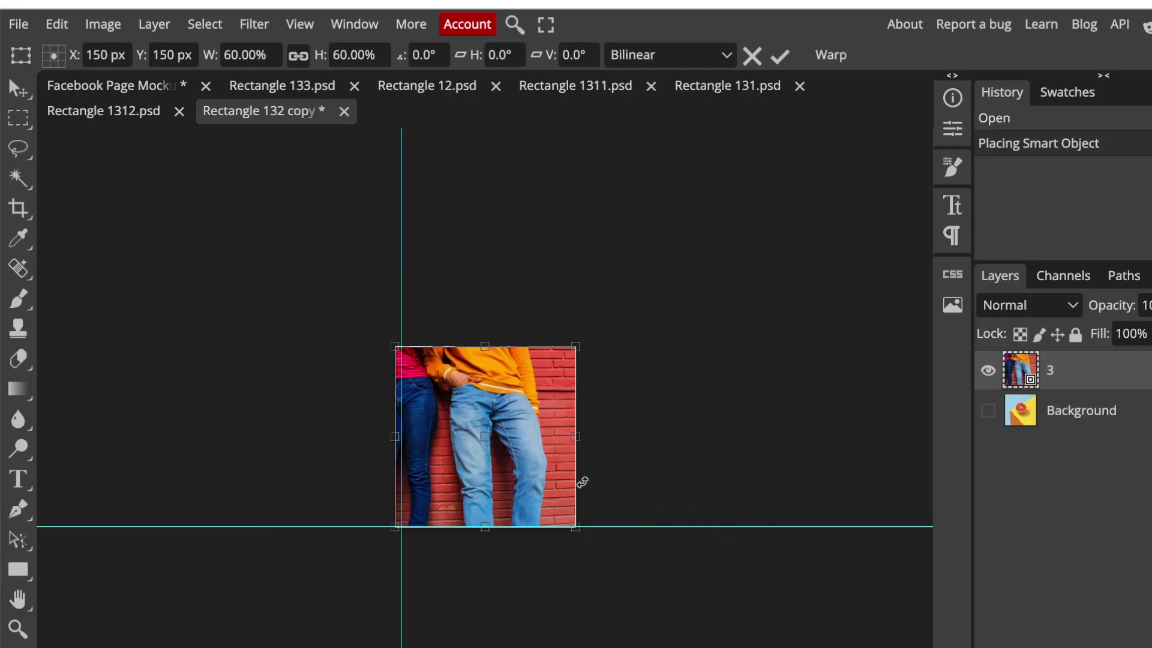
key("Return")
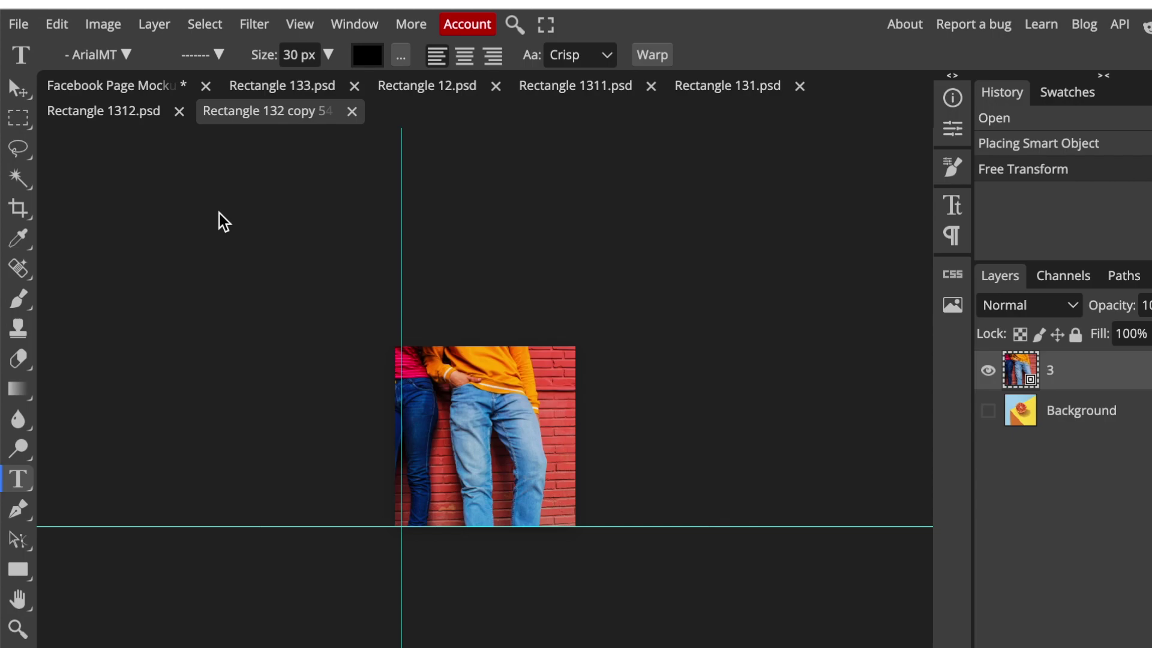
left_click(138, 87)
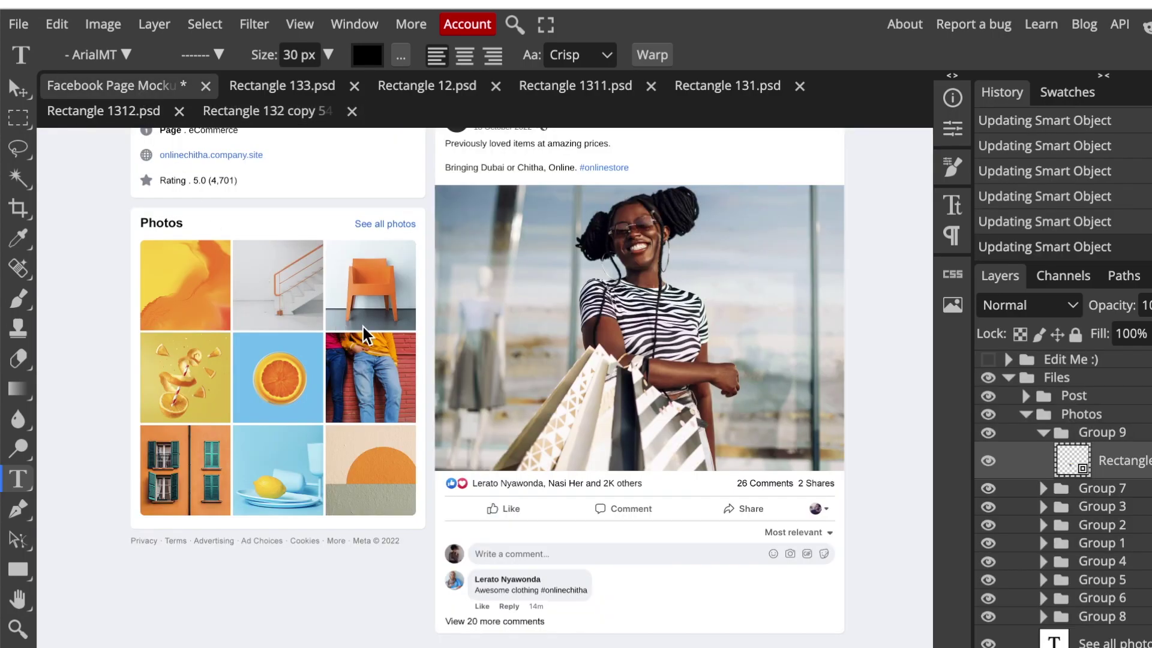
- Replace the orange slices picture in Group 7 with 1.png, save the smart object and return to the mockup
left_click(1044, 433)
left_click(1044, 451)
double_click(1062, 474)
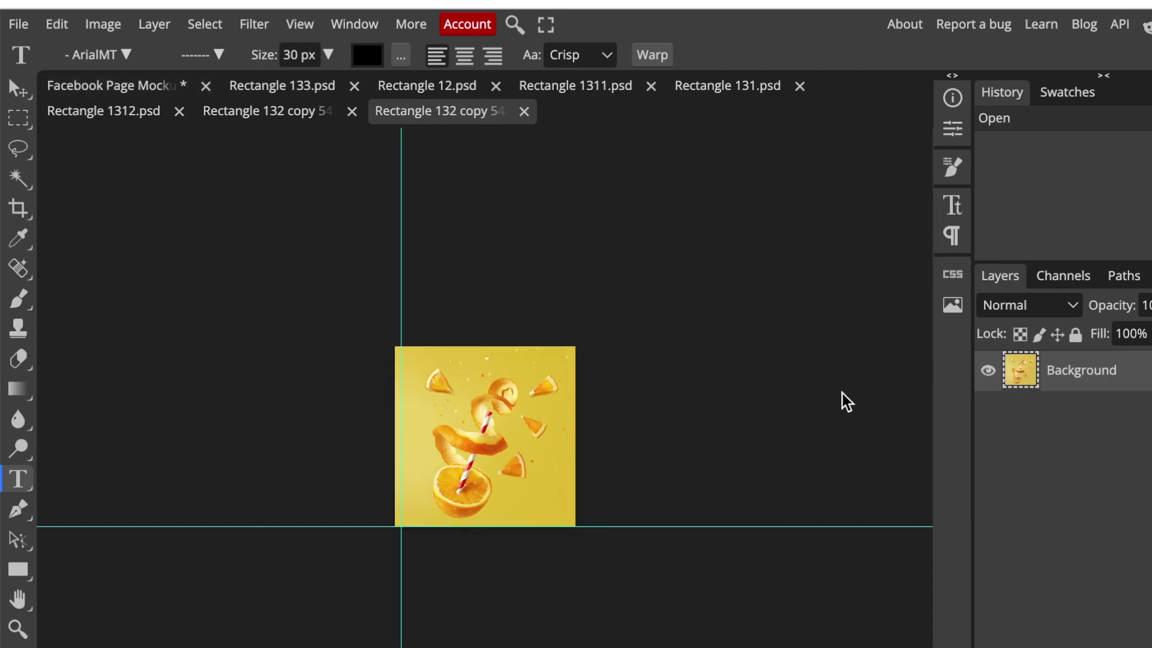
left_click(988, 371)
left_click(24, 26)
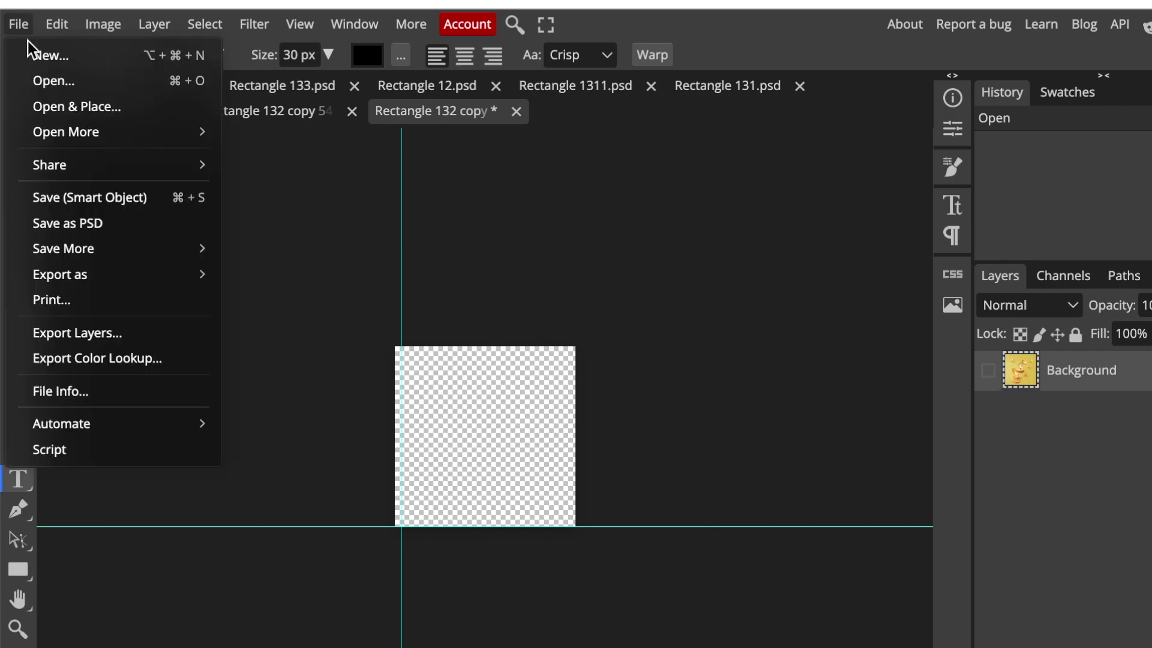
left_click(81, 110)
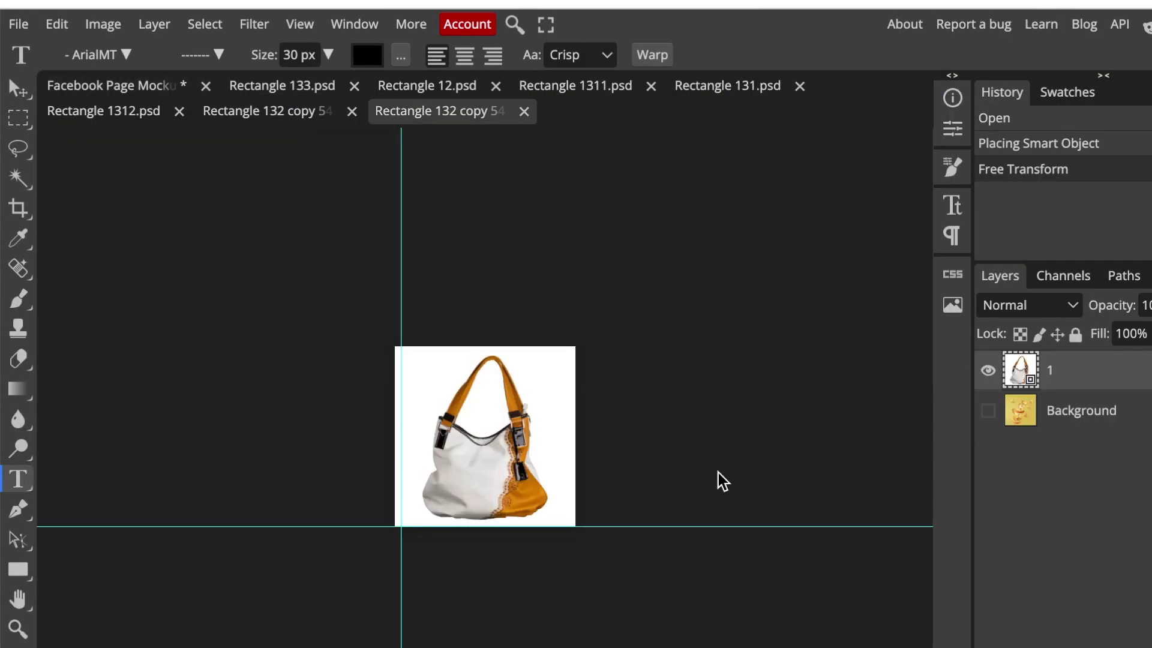
left_click(147, 90)
- Replace the orange chair in Group 3 with 2.png and the staircase in Group 2 with 4.png, saving both smart objects
double_click(1071, 497)
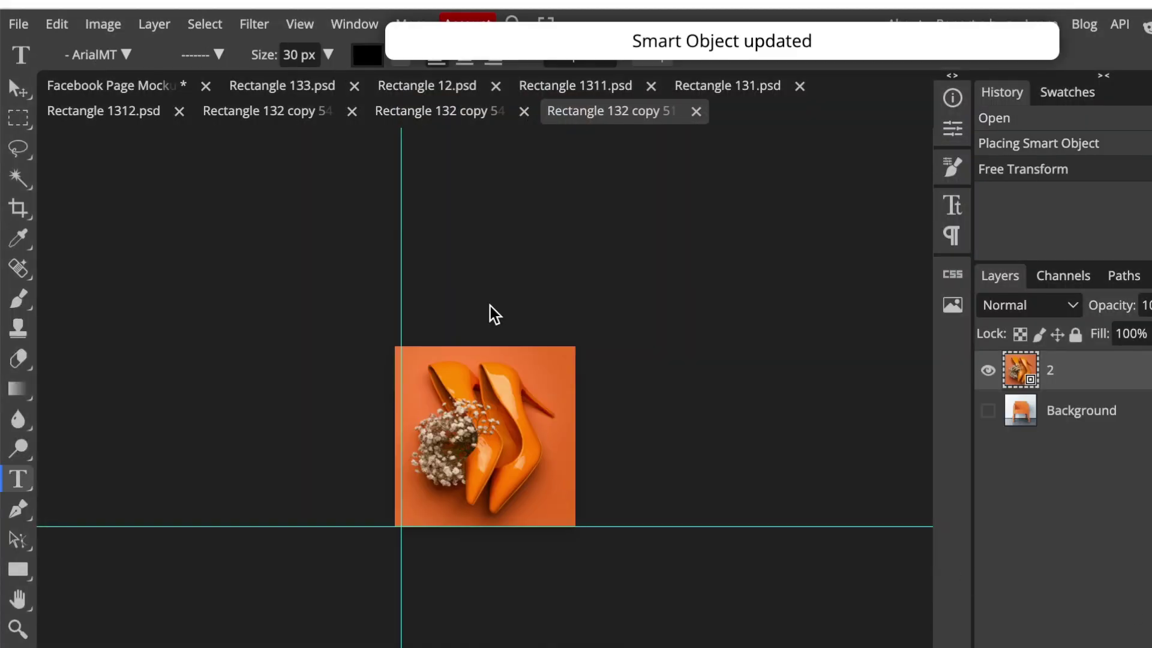
left_click(134, 89)
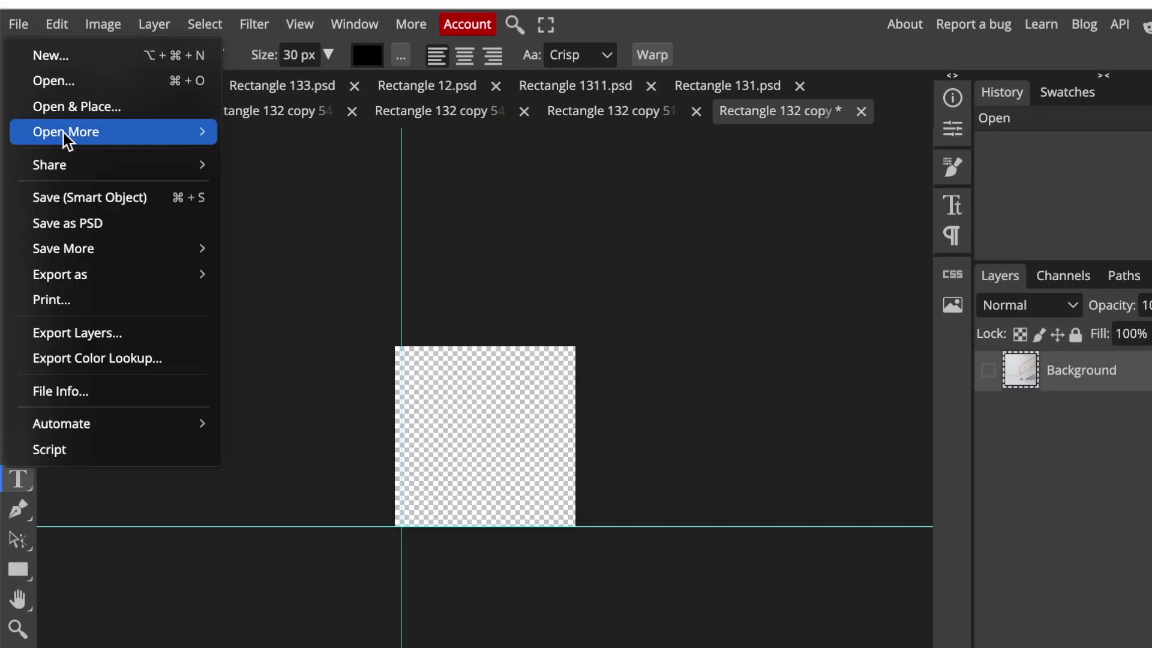
left_click(81, 105)
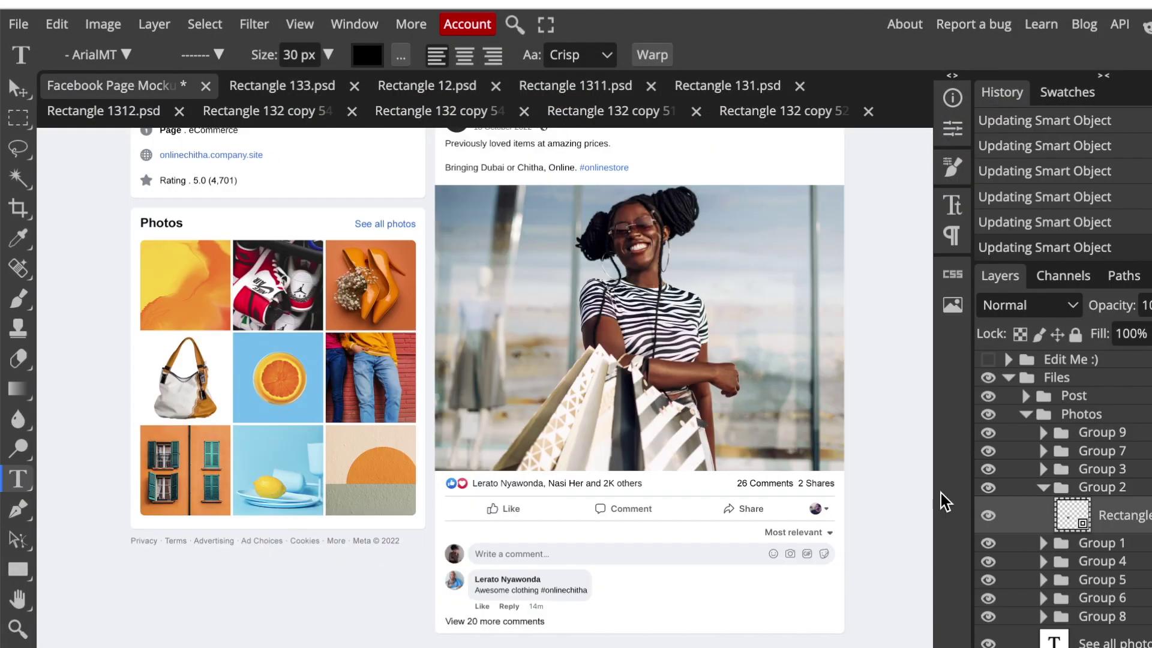
- Replace the yellow-orange paint picture in Group 1 with 5.png, save the smart object and return to the mockup
left_click(1046, 507)
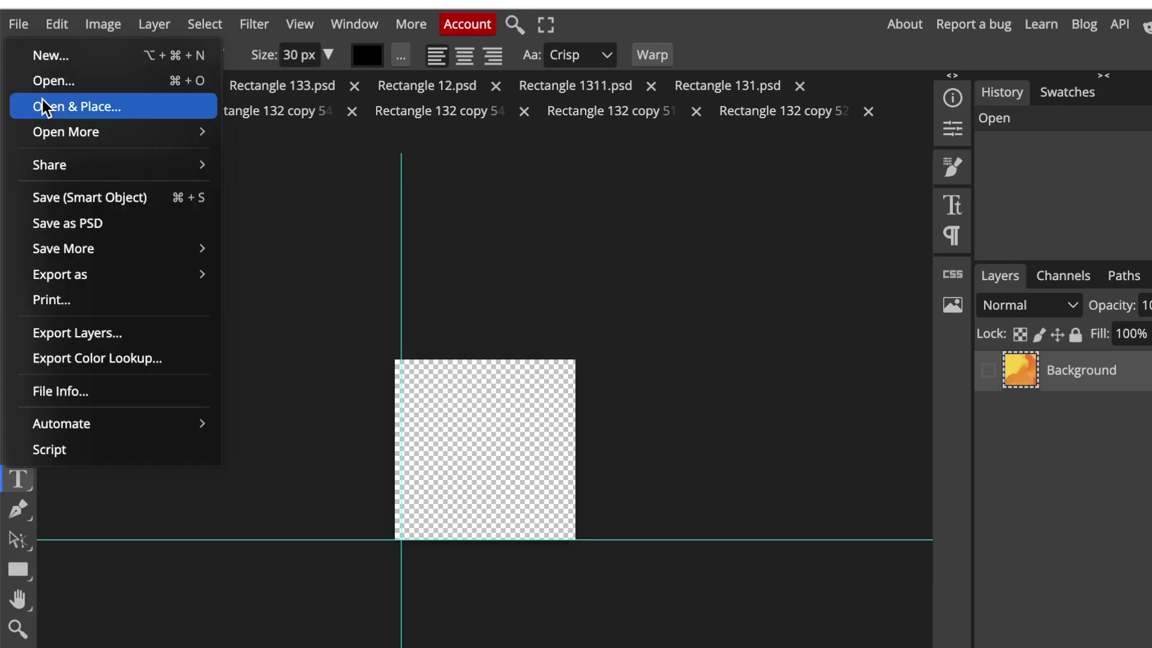
left_click(114, 103)
key("Return")
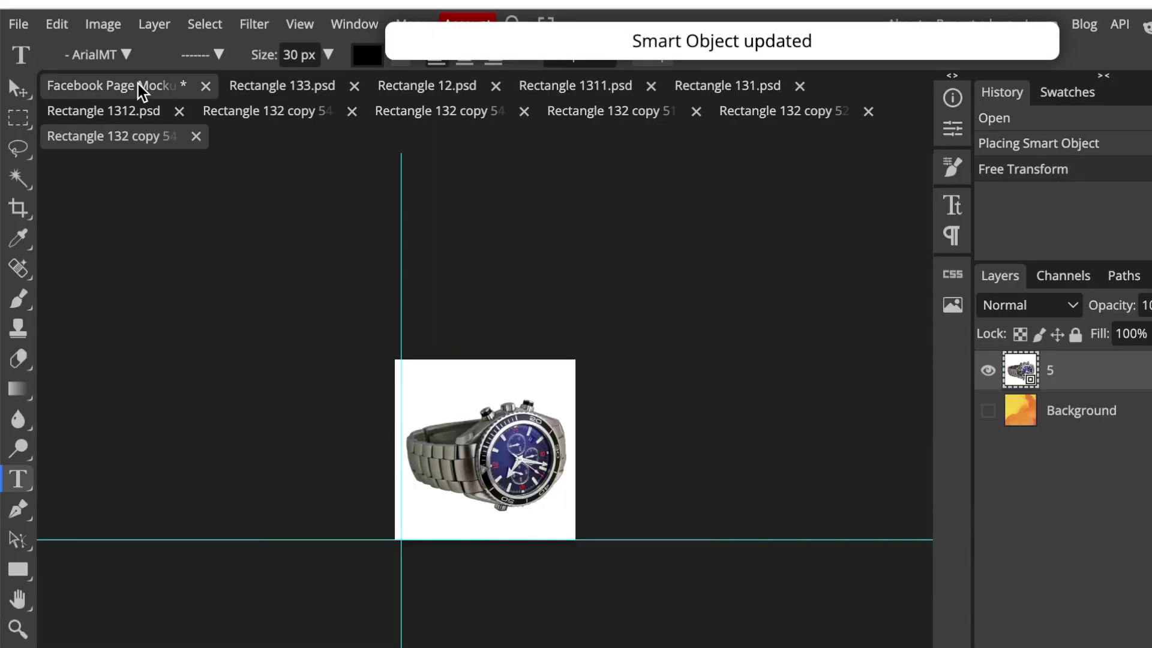
left_click(138, 85)
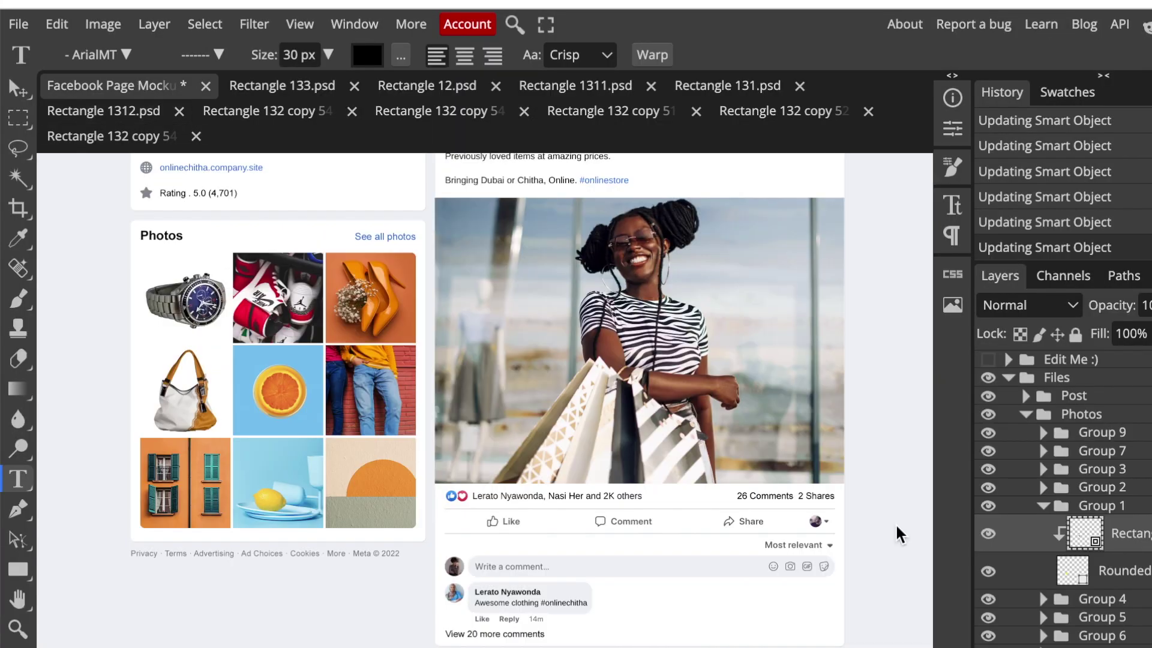
- Replace the orange arch picture in Group 4 with 6.png, save the smart object and return to the mockup
double_click(1077, 553)
left_click(987, 370)
left_click(25, 8)
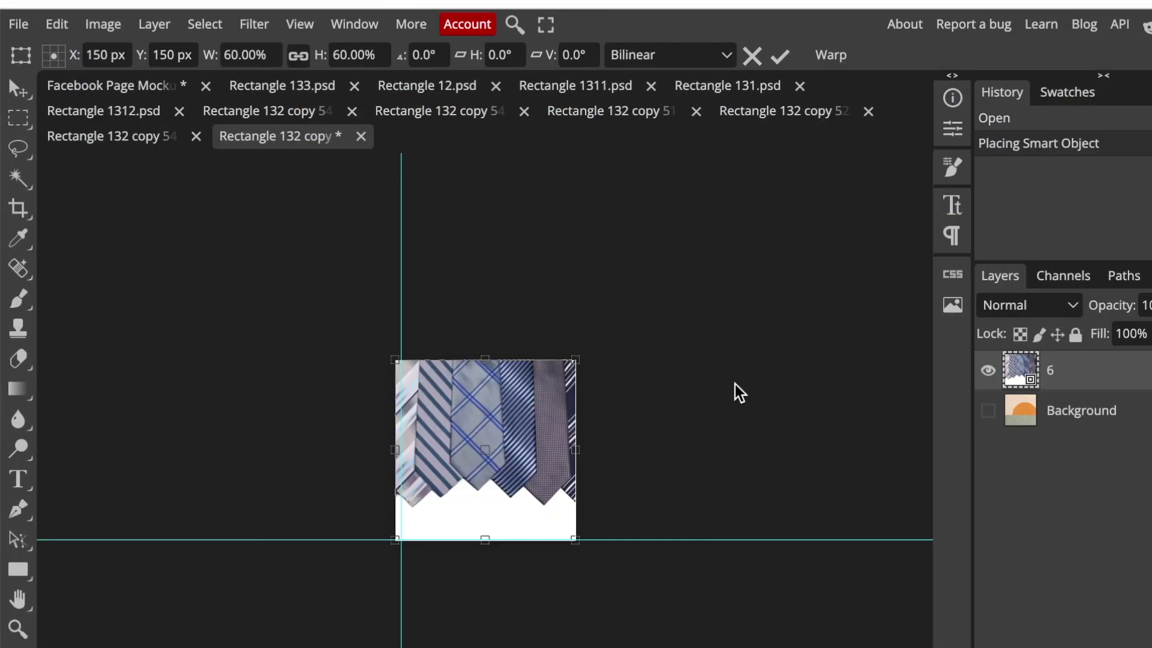
left_click(74, 84)
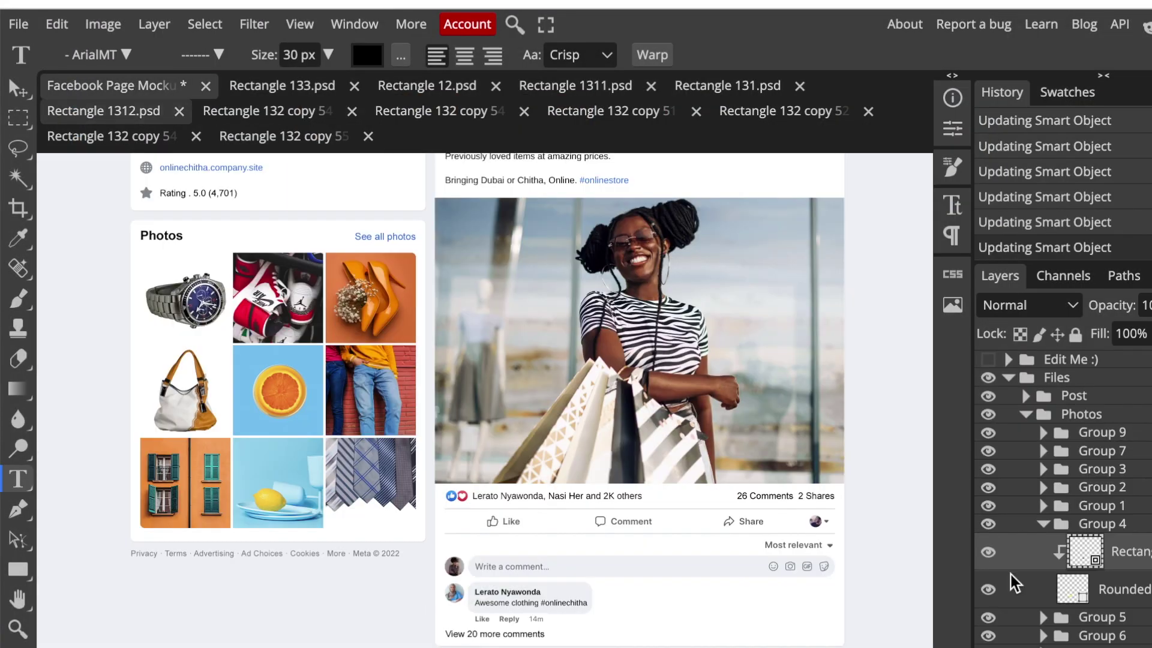
- Replace the lemon plate in Group 5 with 8.png and the orange building in Group 6 with 7.png, saving both smart objects
double_click(1072, 588)
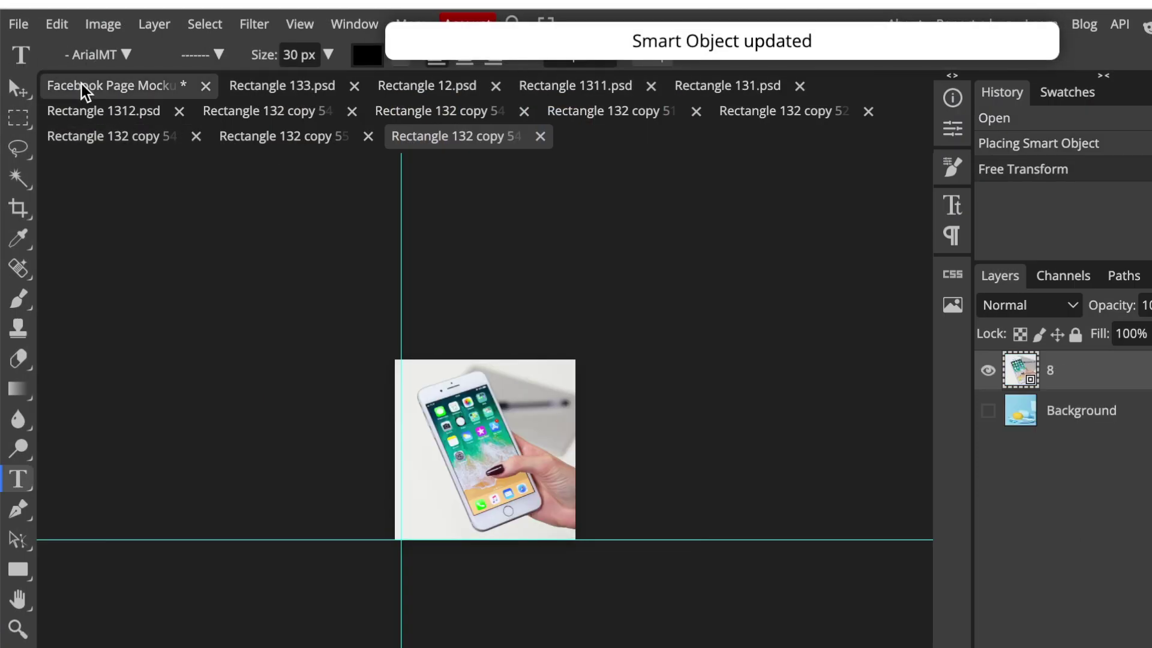
left_click(81, 84)
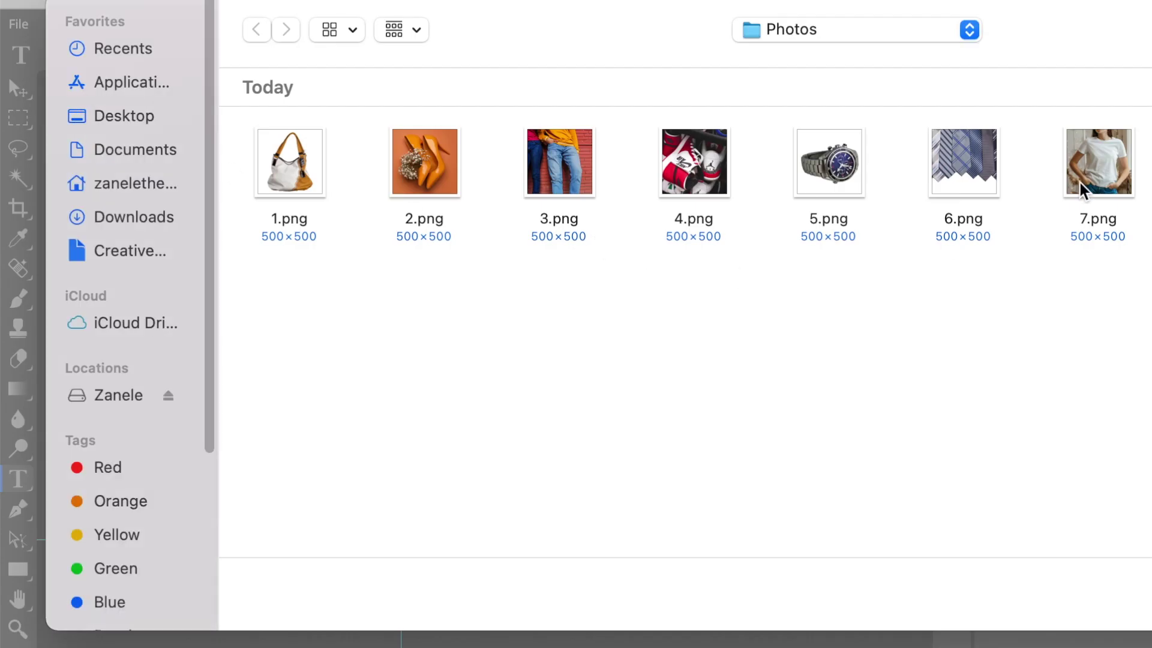
left_click(1098, 162)
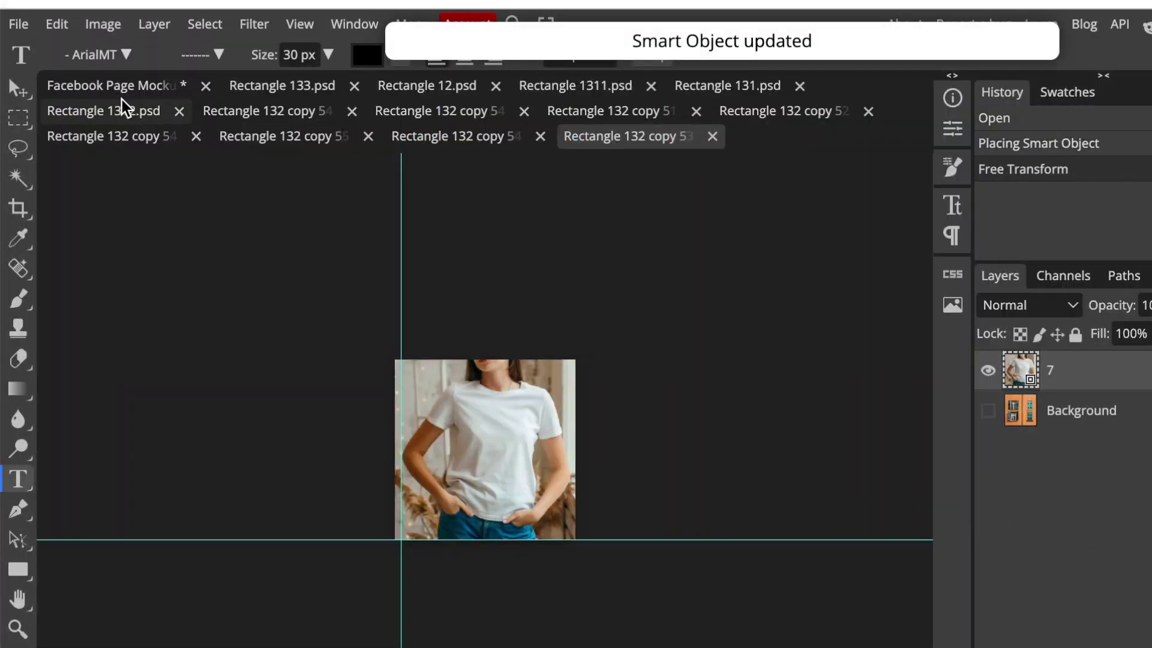
- Replace the round orange picture in Group 8 with the laptop photo, save the smart object and return to the mockup
left_click(117, 87)
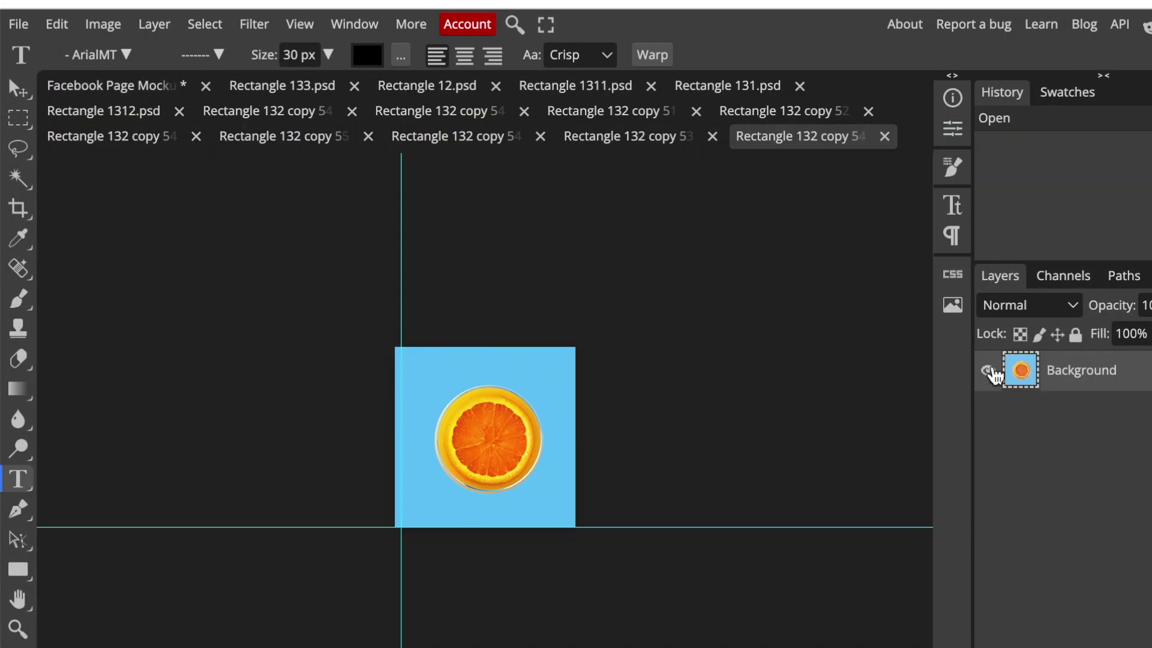
left_click(989, 370)
left_click(122, 88)
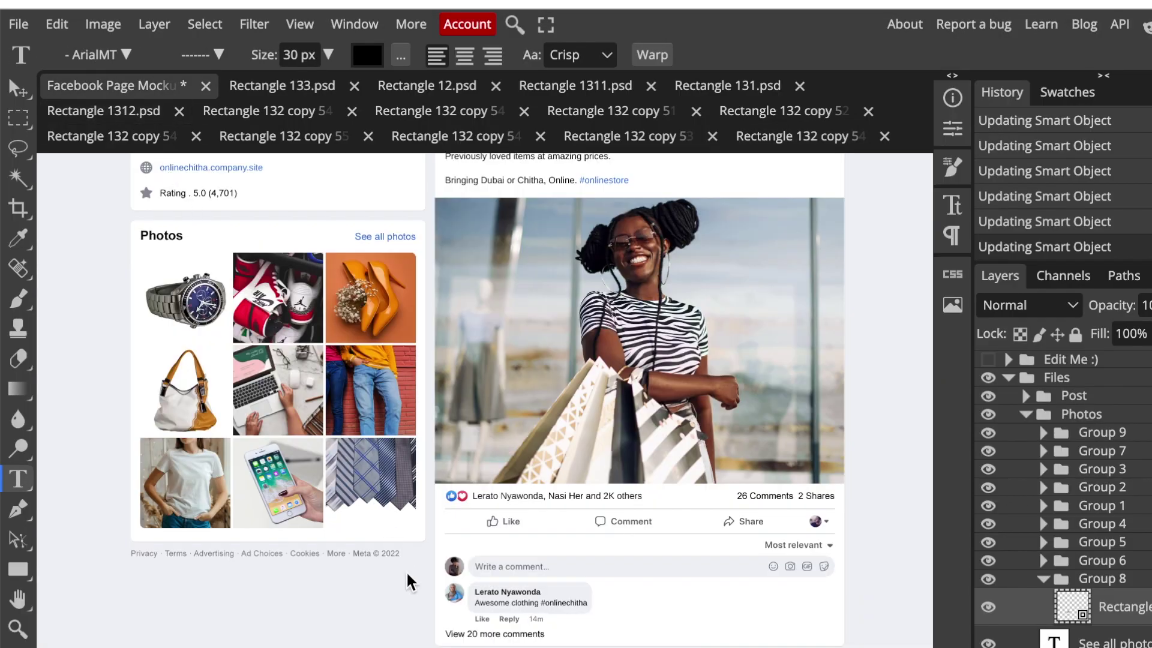
- Review the whole Facebook page mockup, from the cover and profile images to the photo grid, post and comments
scroll(418, 602, "up", 10)
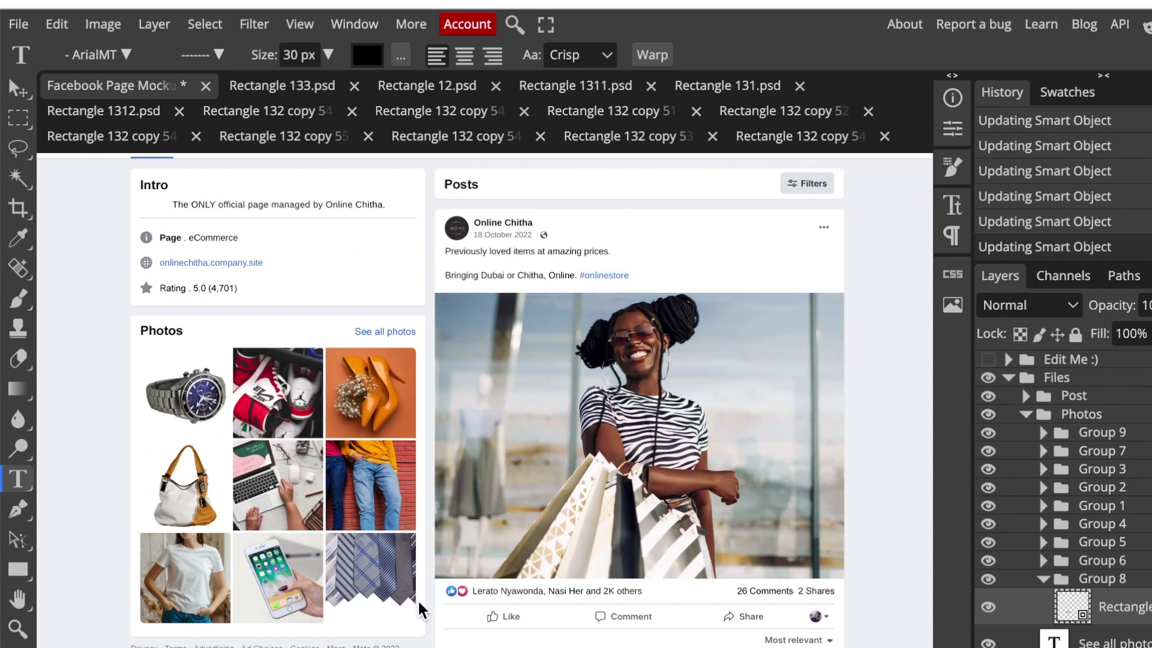
scroll(417, 599, "down", 2)
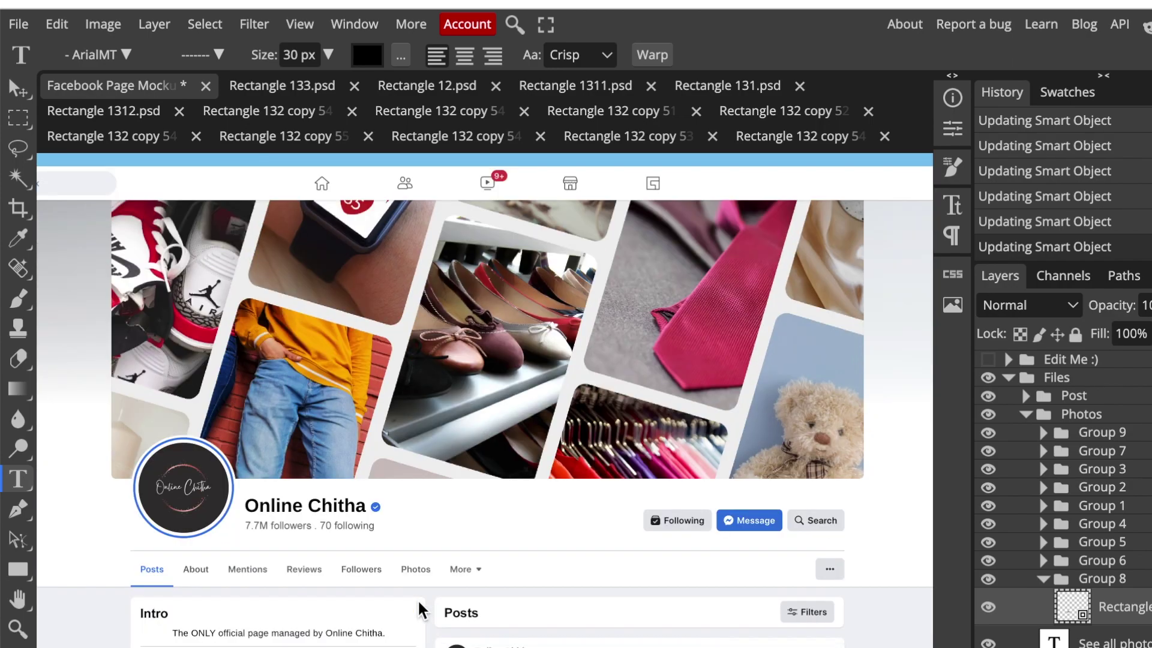
scroll(417, 599, "down", 8)
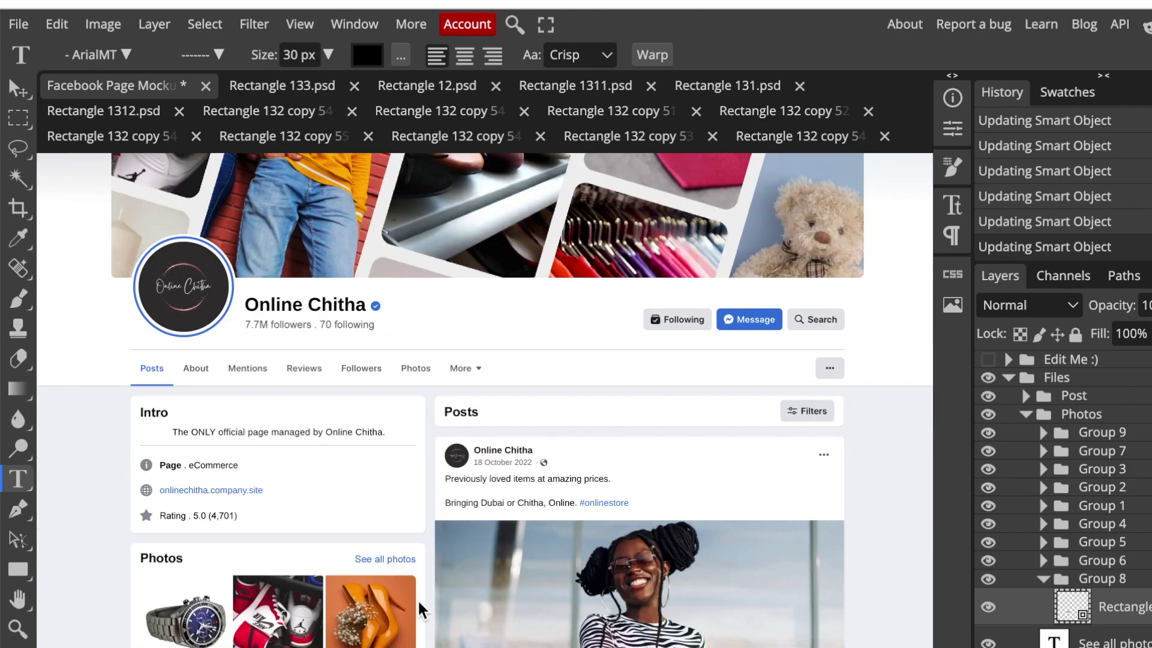
scroll(418, 598, "down", 10)
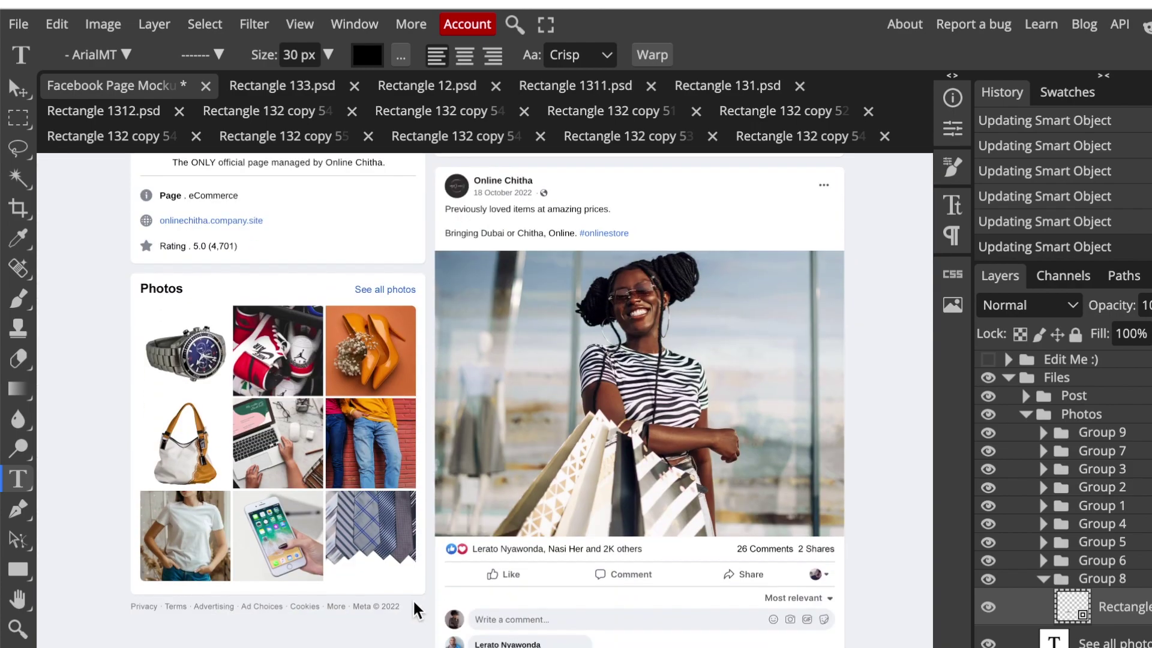
scroll(414, 602, "down", 5)
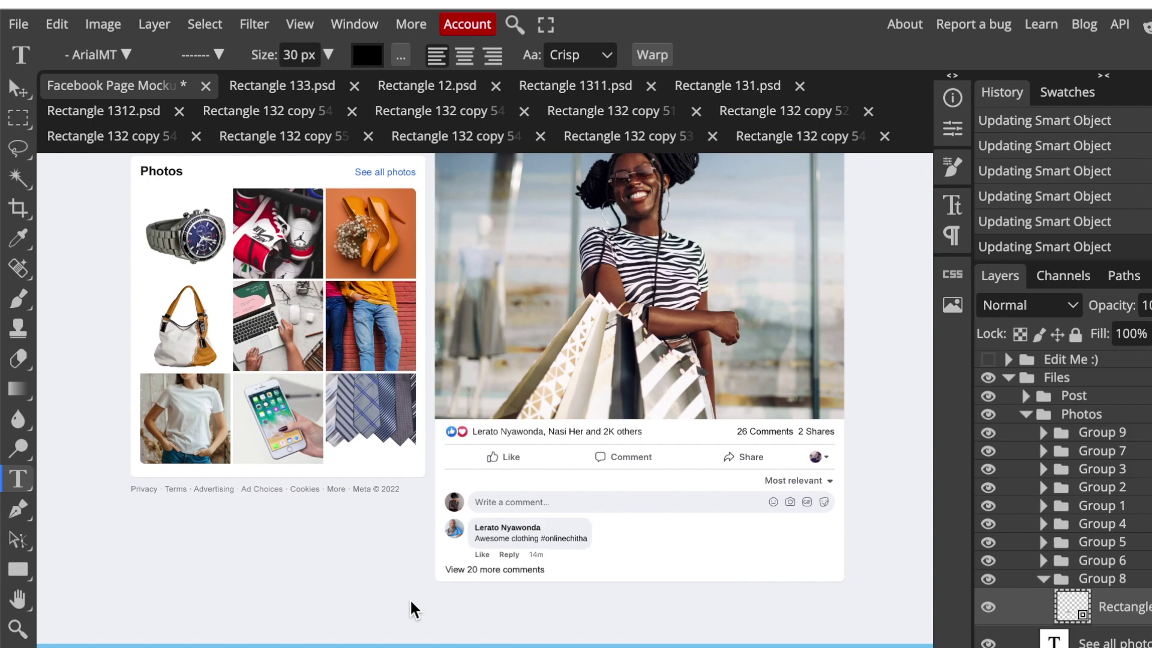
scroll(409, 599, "down", 2)
scroll(409, 598, "up", 20)
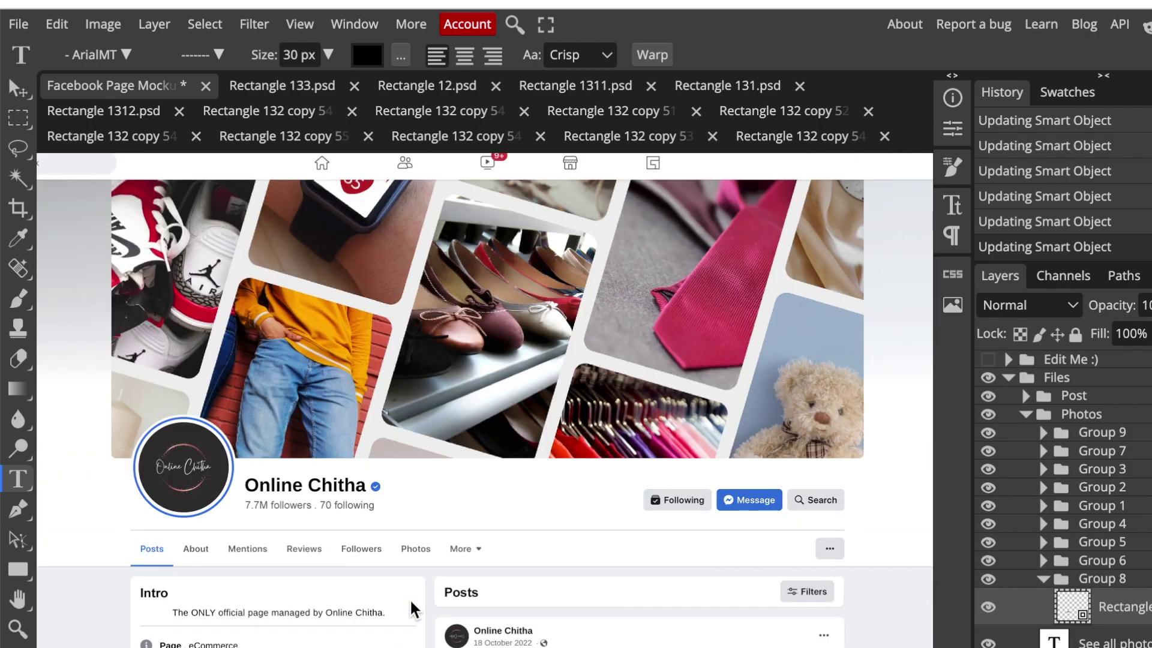
- Export the finished Facebook page mockup as a PDF at 4500 × 4200 px and 100% quality
scroll(409, 599, "up", 2)
scroll(409, 598, "down", 12)
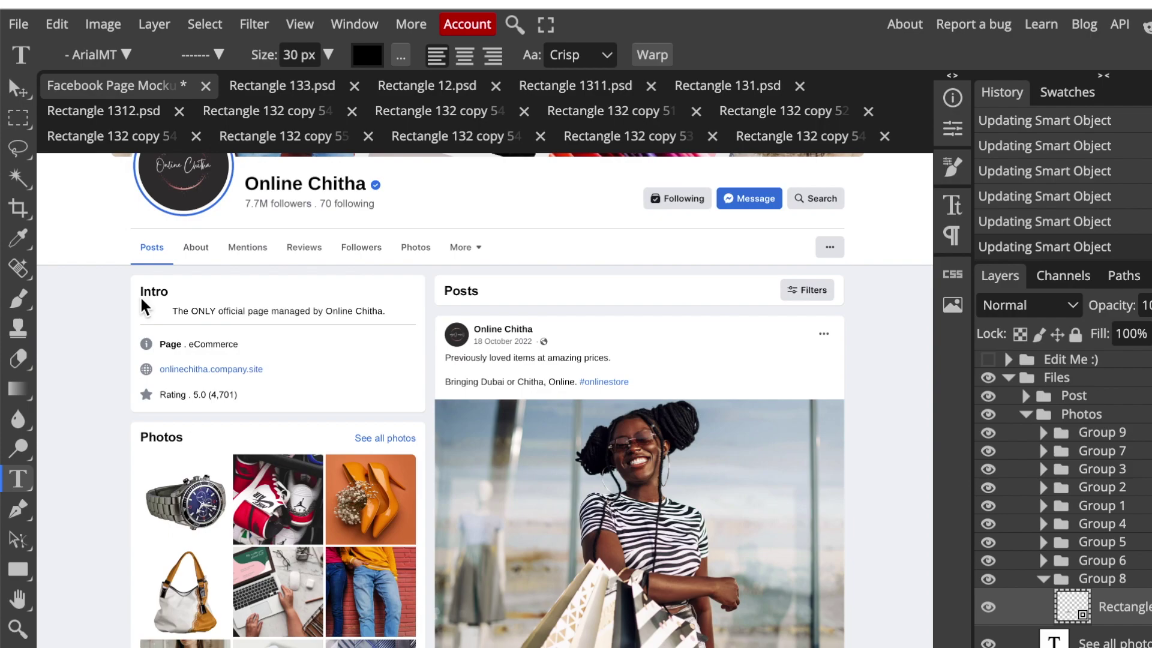
left_click(19, 24)
mouse_move(50, 274)
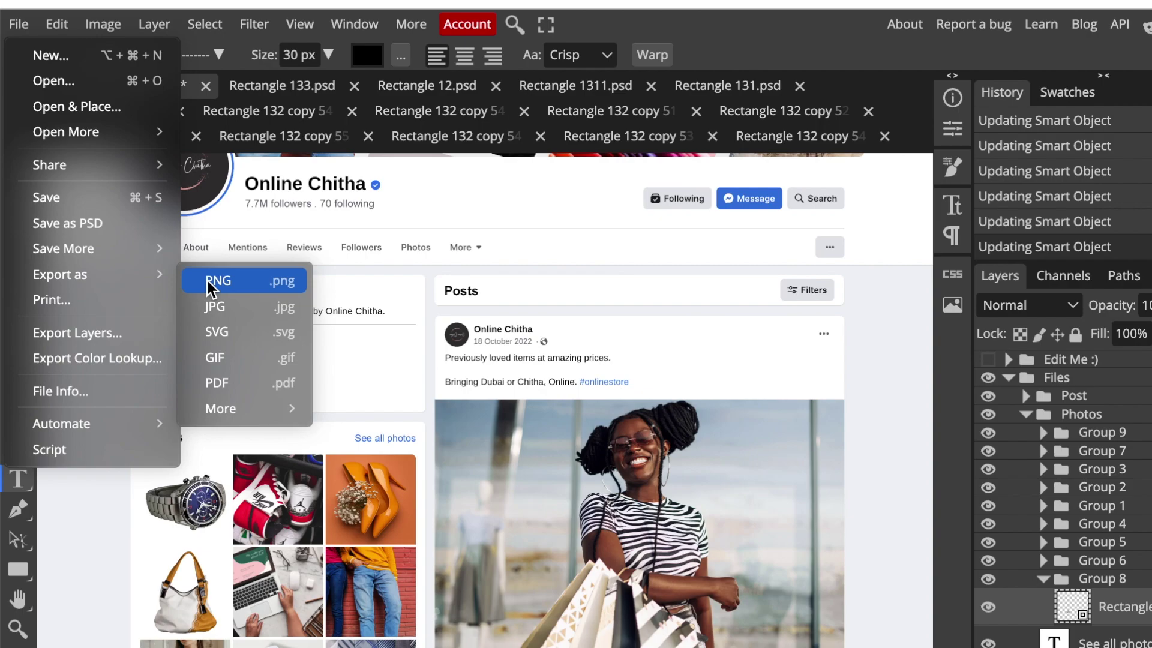
left_click(225, 382)
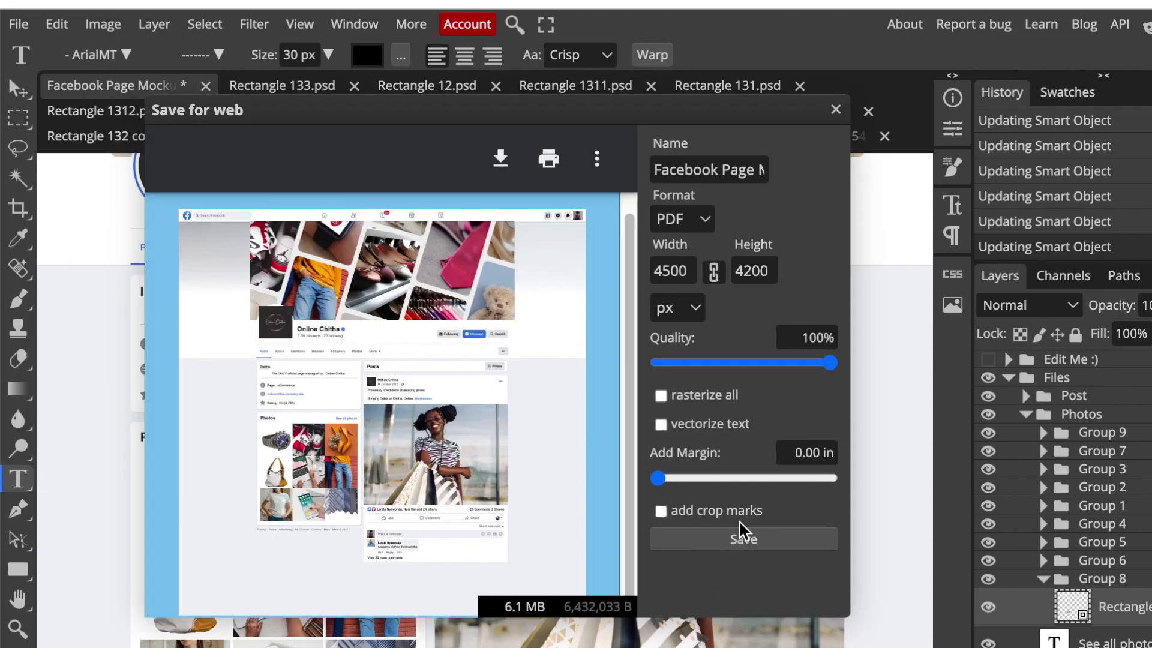
left_click(738, 540)
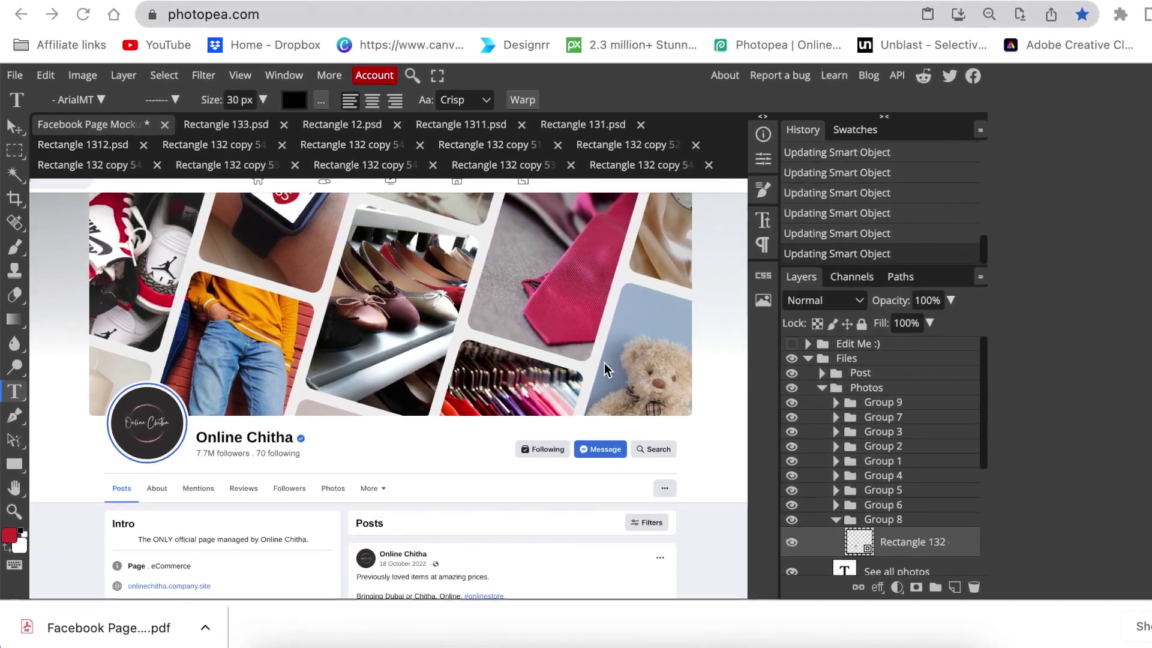
- Close the saved Rectangle 132 copy smart object documents one by one, keeping the Facebook page mockup open
scroll(600, 379, "down", 3)
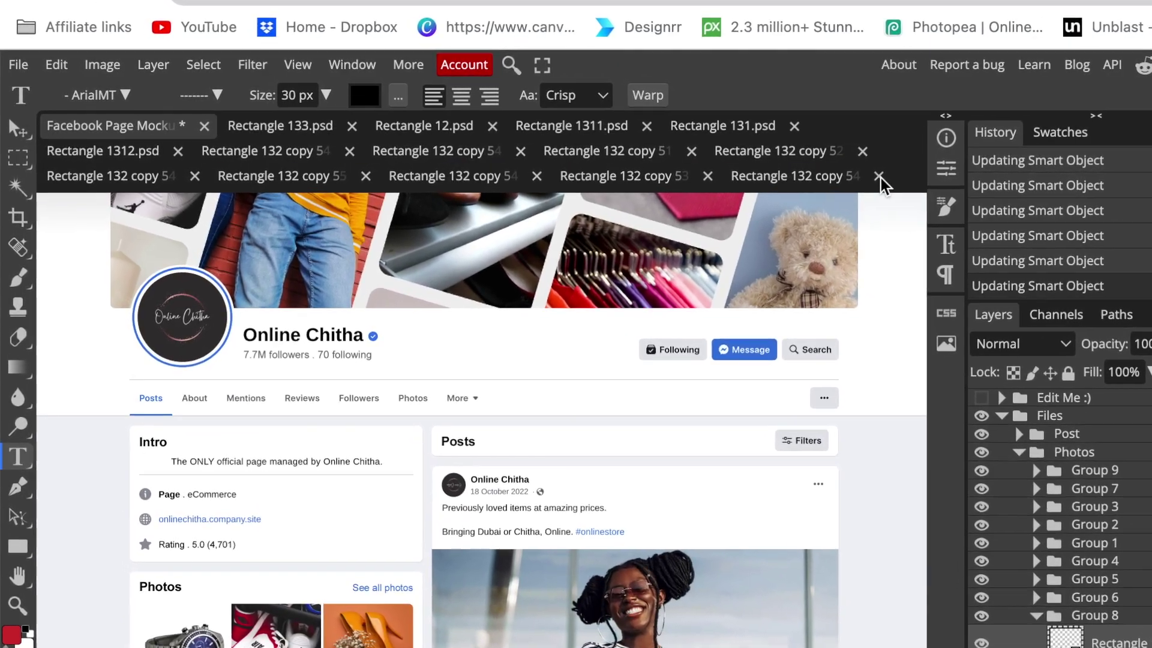
left_click(877, 176)
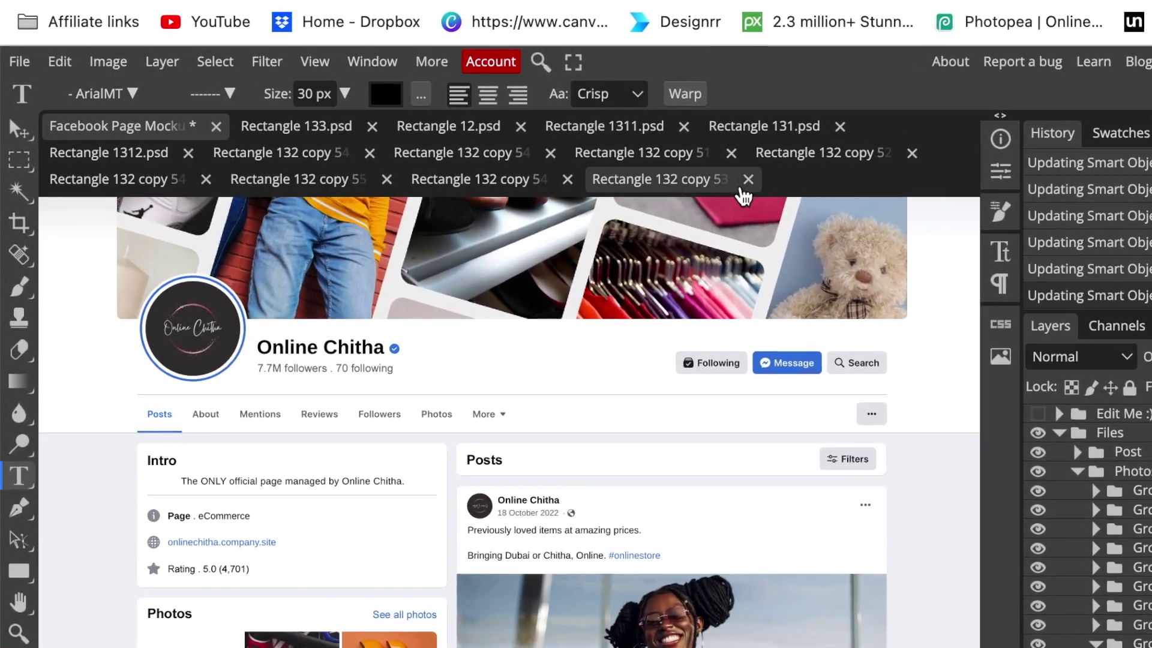
left_click(747, 180)
left_click(567, 179)
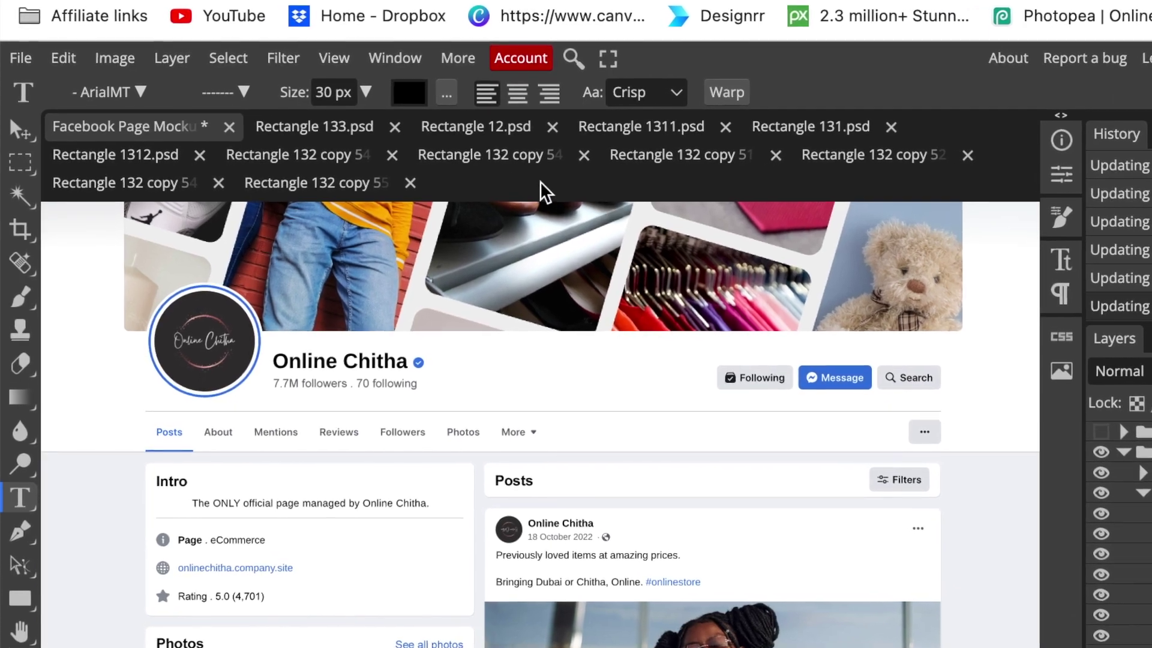
left_click(409, 183)
left_click(218, 183)
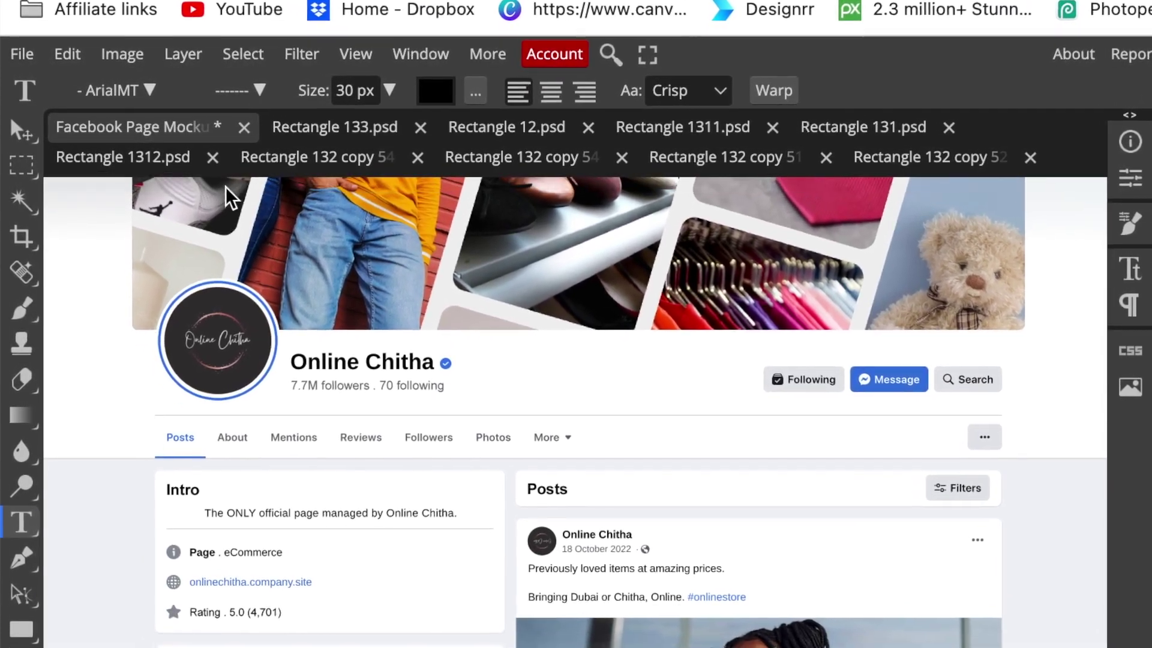
left_click(1029, 157)
left_click(876, 159)
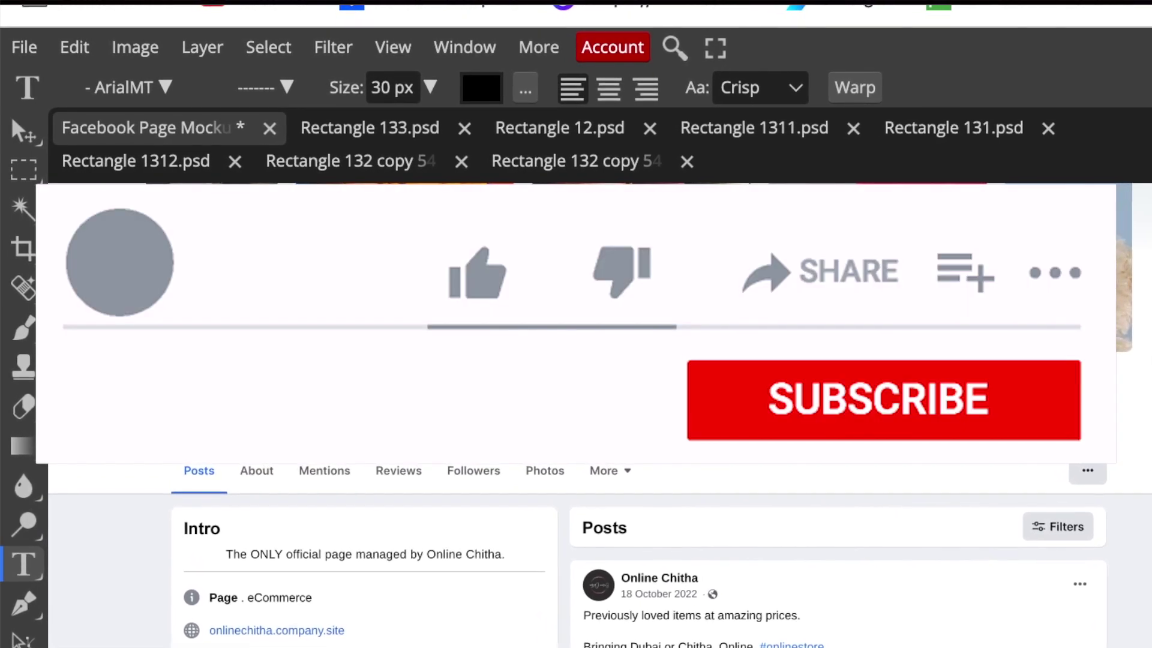